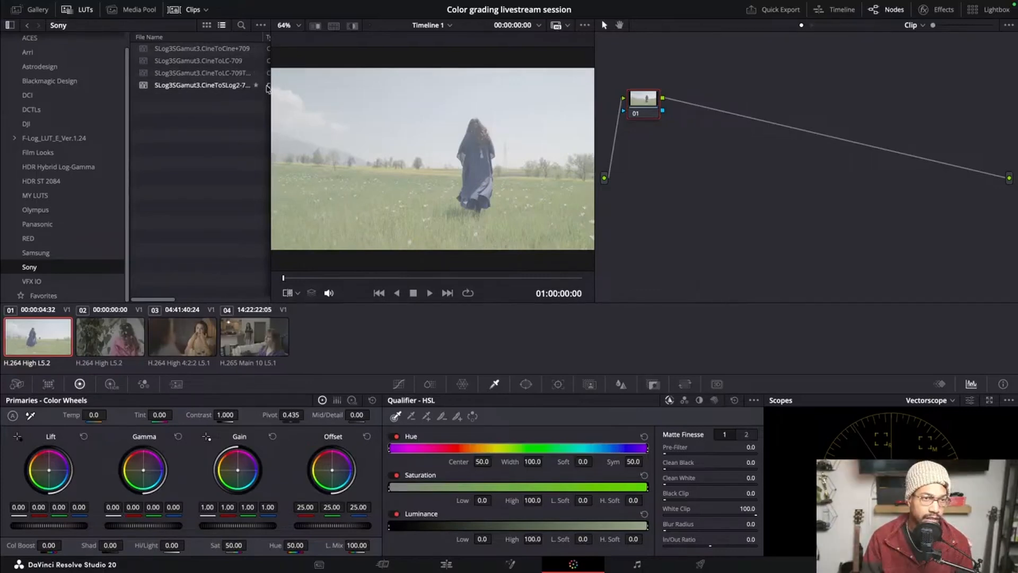
Widen the LUT browser and apply the Sony SLog3SGamut3.CineToLC-709 LUT to node 01
{"action": "left_click_drag", "start_coordinate": [267, 88], "coordinate": [306, 88]}
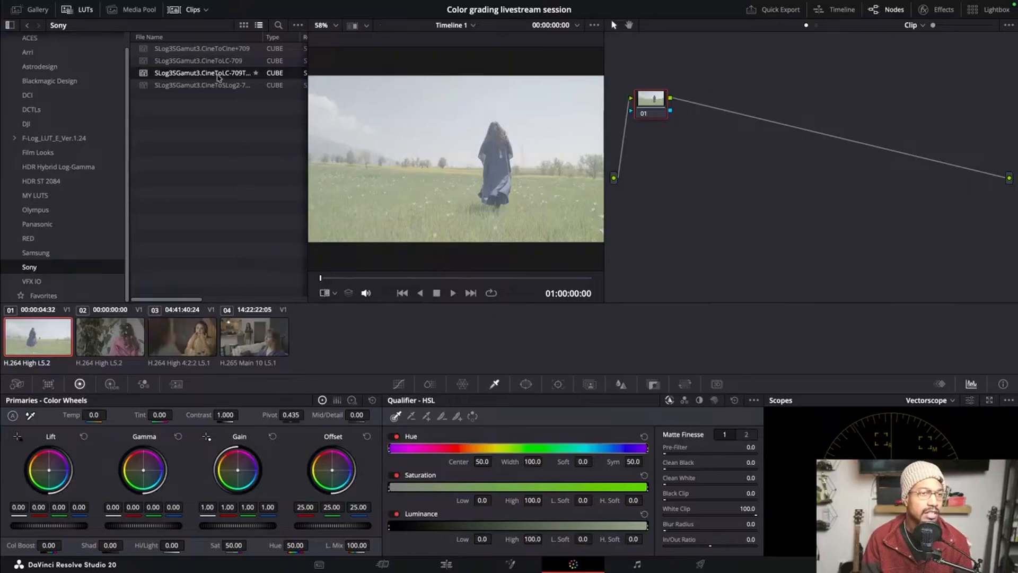
{"action": "right_click", "coordinate": [145, 64]}
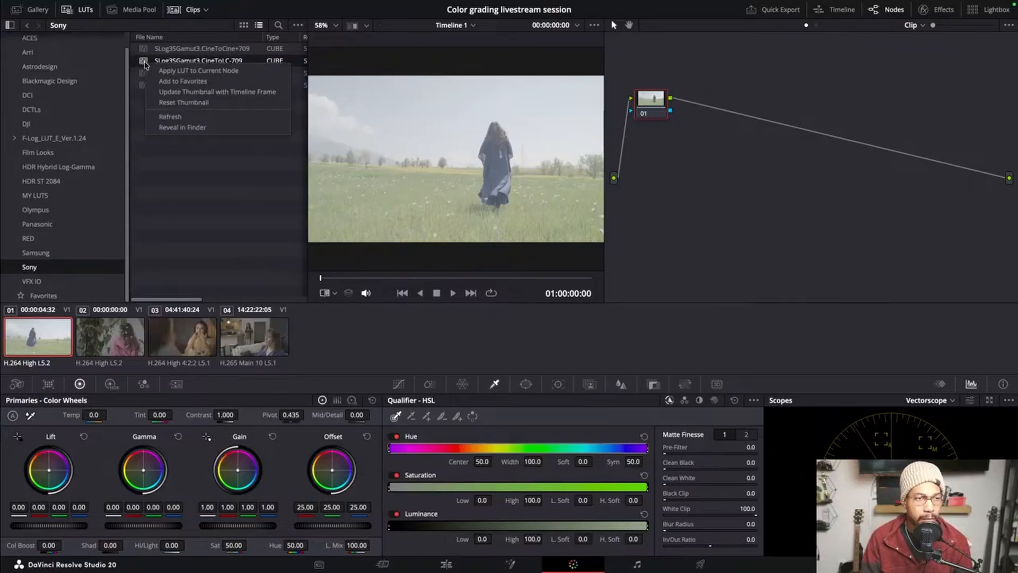
{"action": "left_click", "coordinate": [146, 188]}
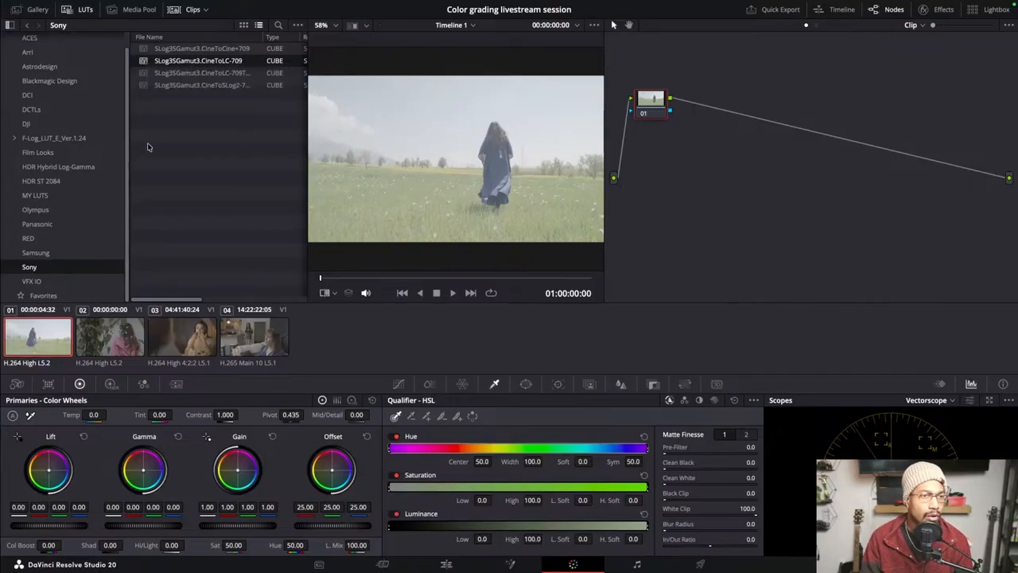
{"action": "double_click", "coordinate": [143, 63]}
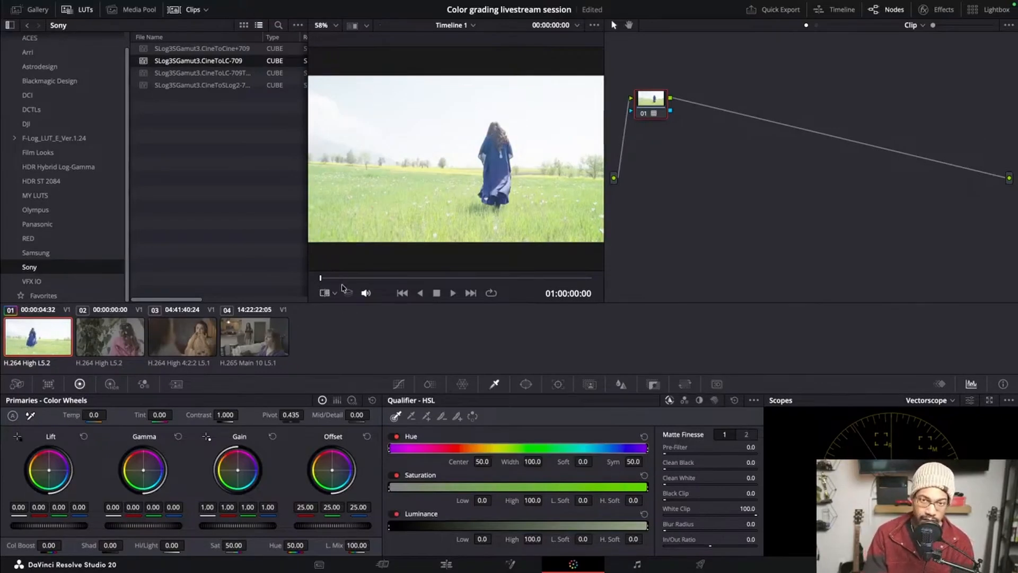
Compare the clip with node 01 disabled and enabled, both at the first frame and near the end of the clip
{"action": "left_click", "coordinate": [645, 114]}
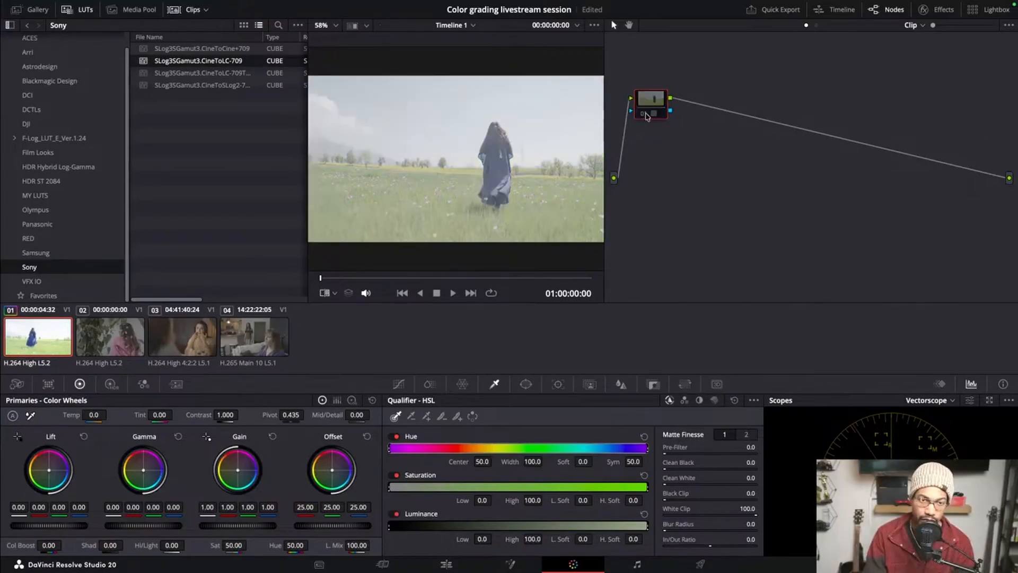
{"action": "left_click", "coordinate": [645, 114]}
{"action": "left_click_drag", "start_coordinate": [325, 276], "coordinate": [577, 277]}
{"action": "left_click", "coordinate": [646, 114]}
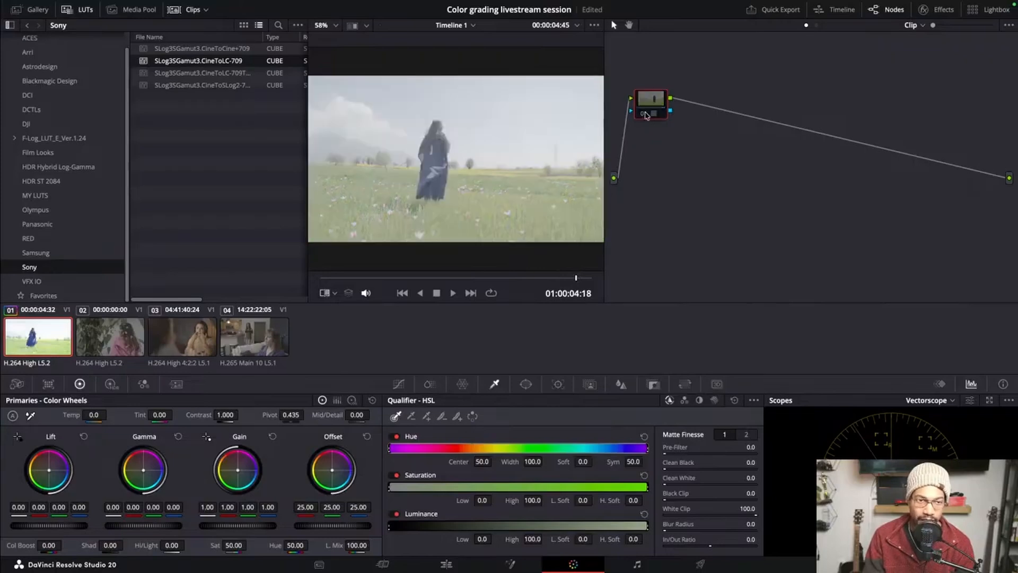
{"action": "left_click_drag", "start_coordinate": [649, 114], "coordinate": [656, 111]}
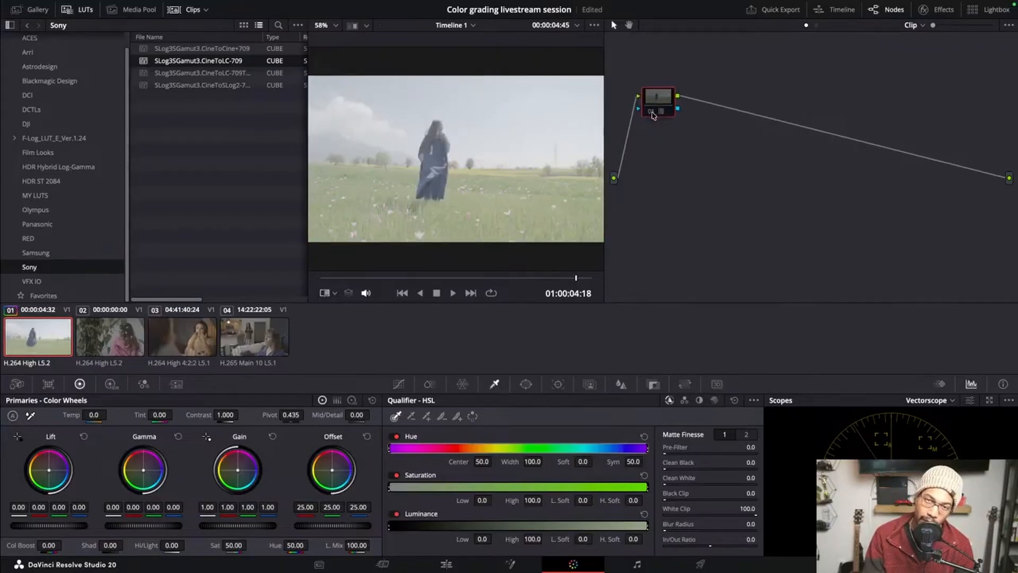
{"action": "left_click", "coordinate": [651, 113]}
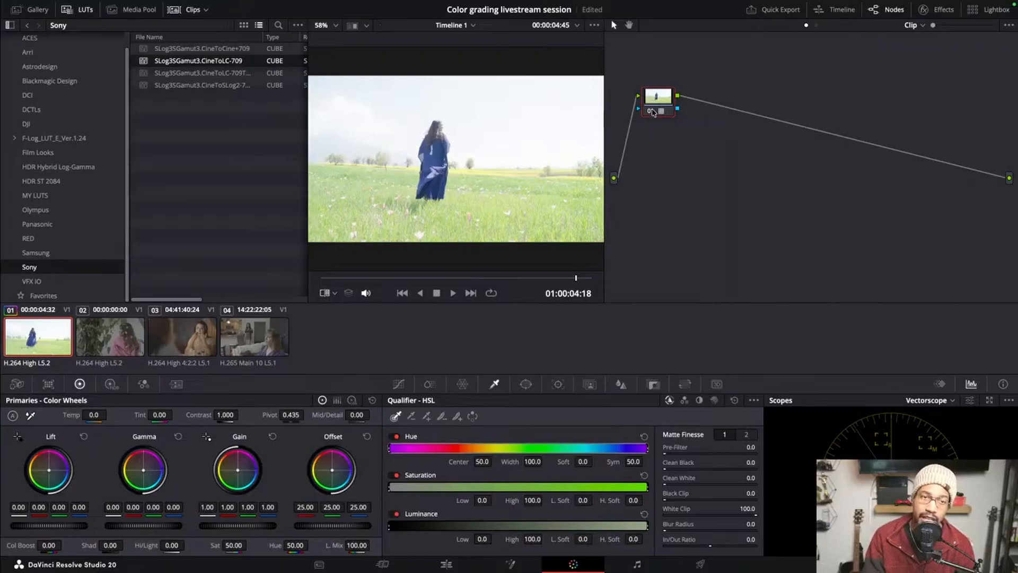
{"action": "mouse_move", "coordinate": [646, 108]}
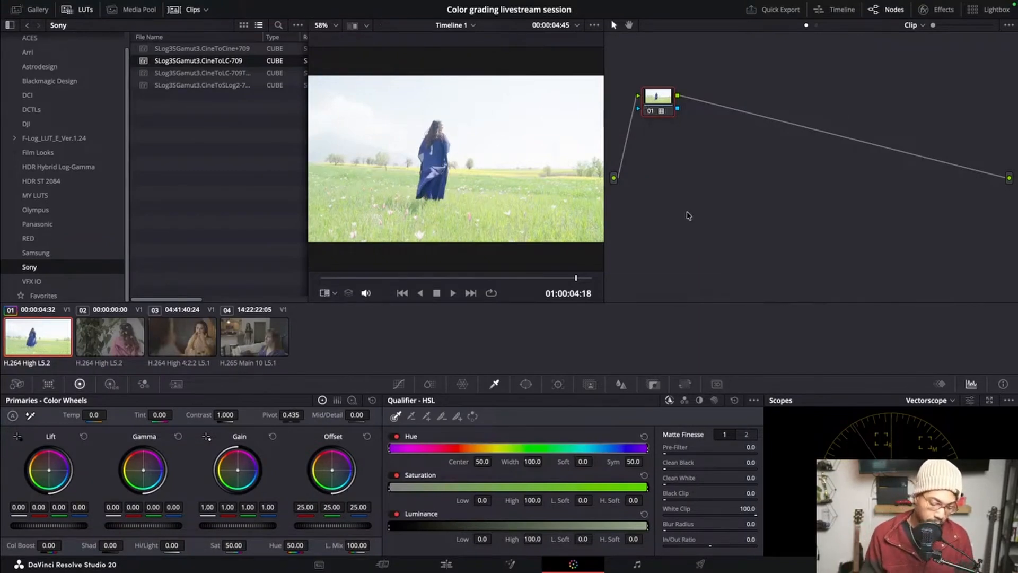
Reset the grade of node 01 to remove the applied LUT
{"action": "mouse_move", "coordinate": [667, 109]}
{"action": "left_mouse_down"}
{"action": "mouse_move", "coordinate": [718, 109]}
{"action": "mouse_move", "coordinate": [669, 105]}
{"action": "left_mouse_up"}
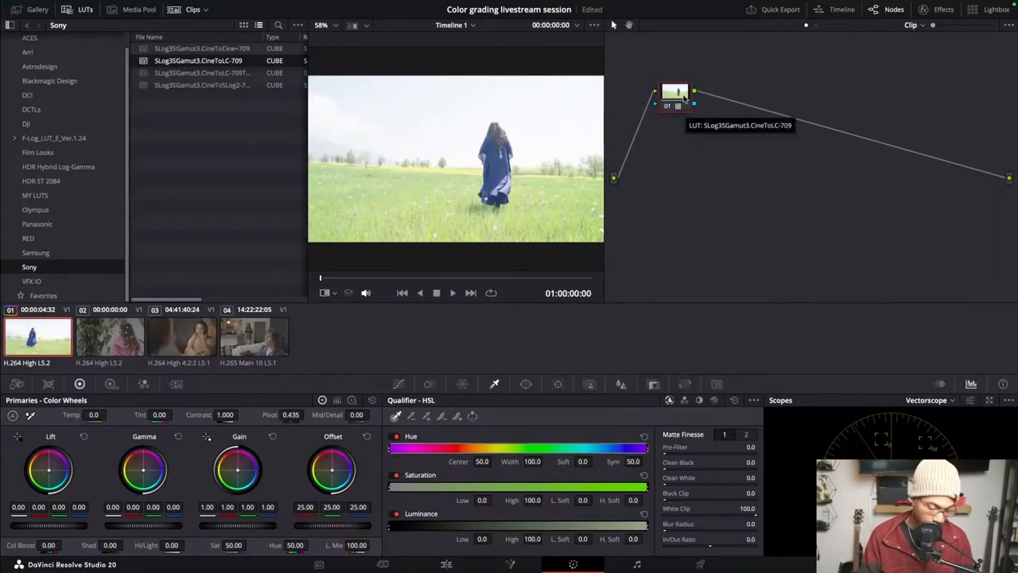
{"action": "right_click", "coordinate": [684, 99]}
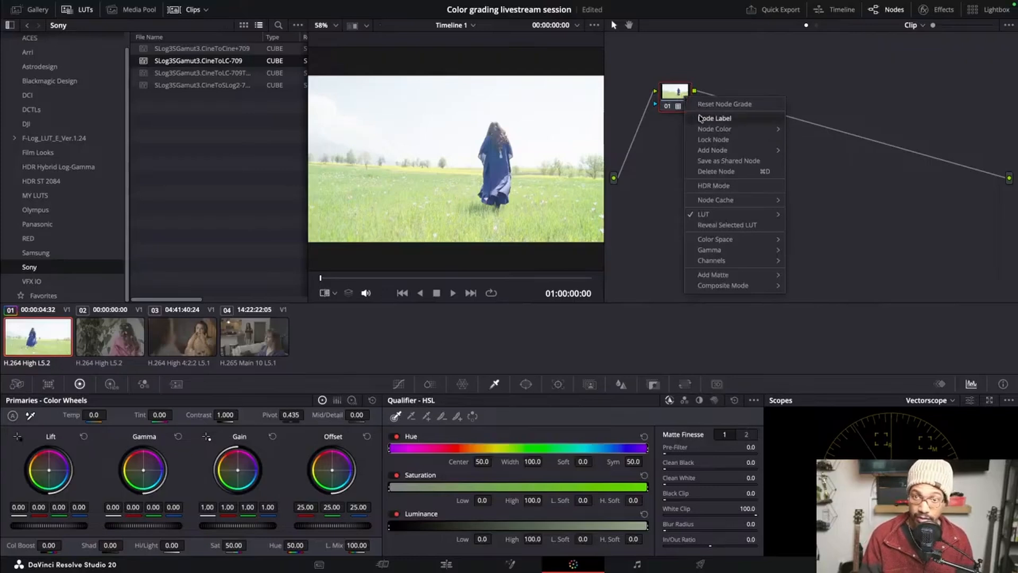
{"action": "left_click", "coordinate": [700, 118]}
{"action": "right_click", "coordinate": [672, 100]}
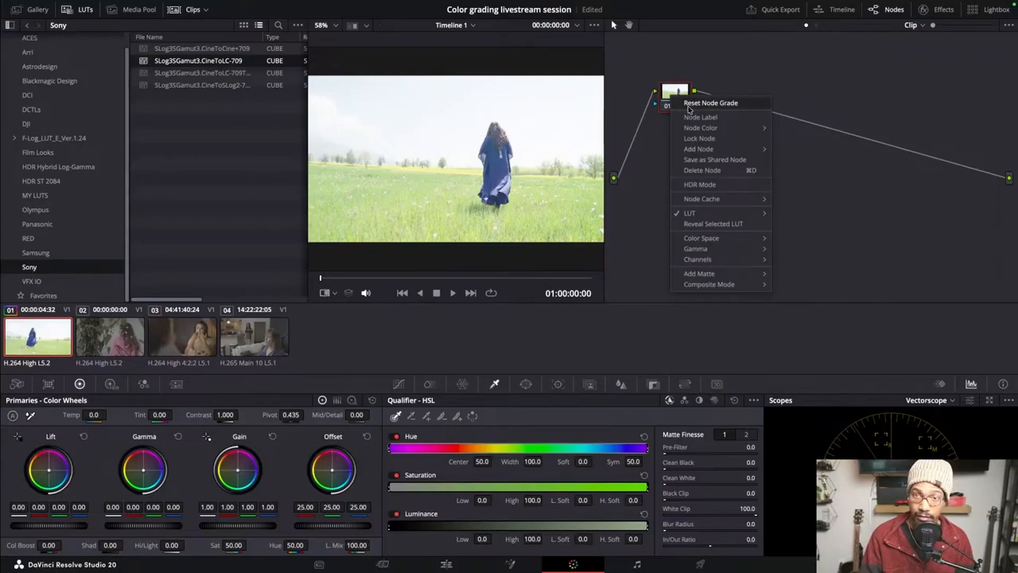
{"action": "left_click", "coordinate": [684, 103]}
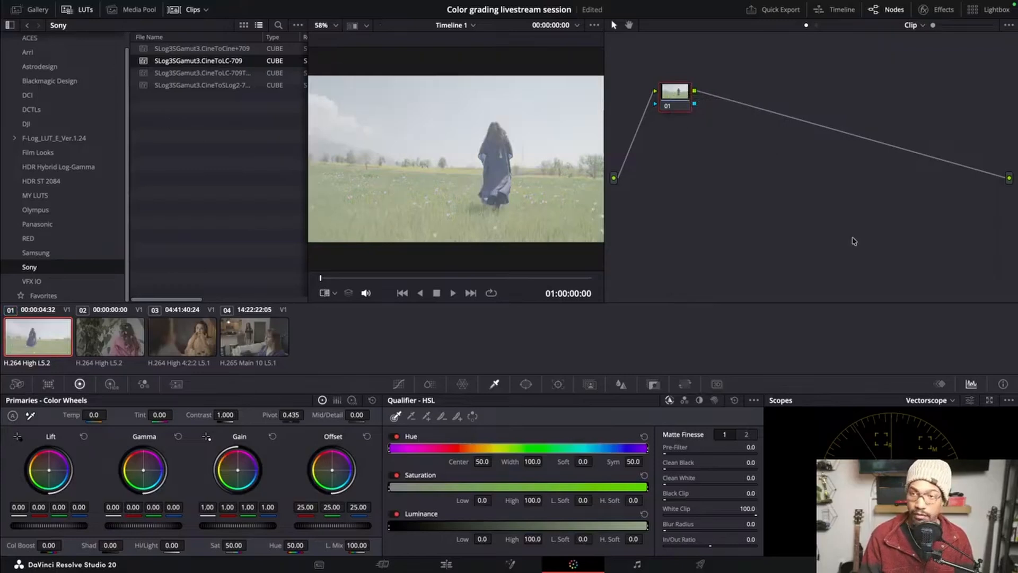
Apply the ACES Transform effect to node 01 and to a new serial node after it
{"action": "left_click", "coordinate": [935, 9]}
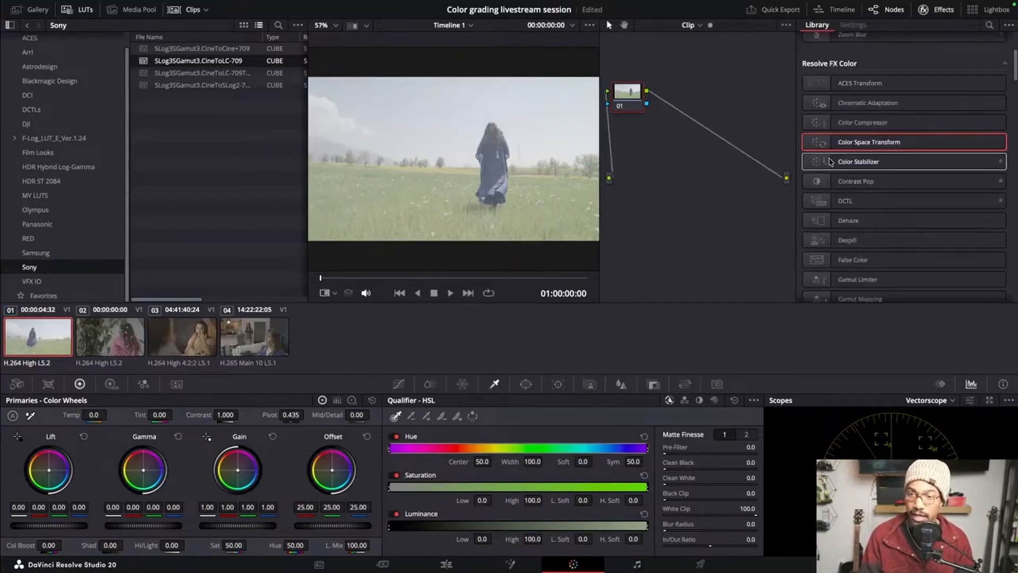
{"action": "left_click_drag", "start_coordinate": [634, 102], "coordinate": [667, 115]}
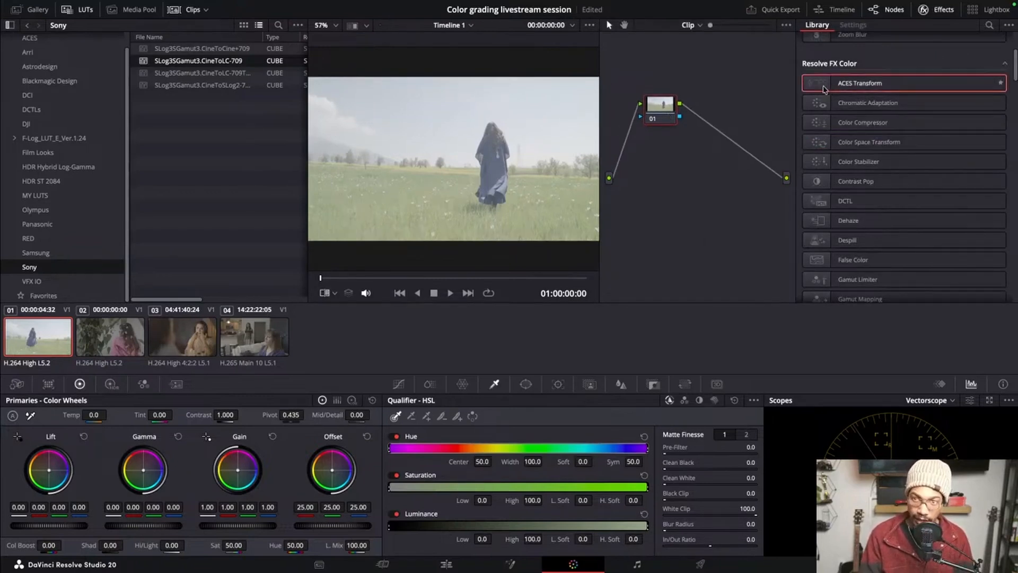
{"action": "left_click_drag", "start_coordinate": [824, 89], "coordinate": [761, 110]}
{"action": "key", "text": "alt+s"}
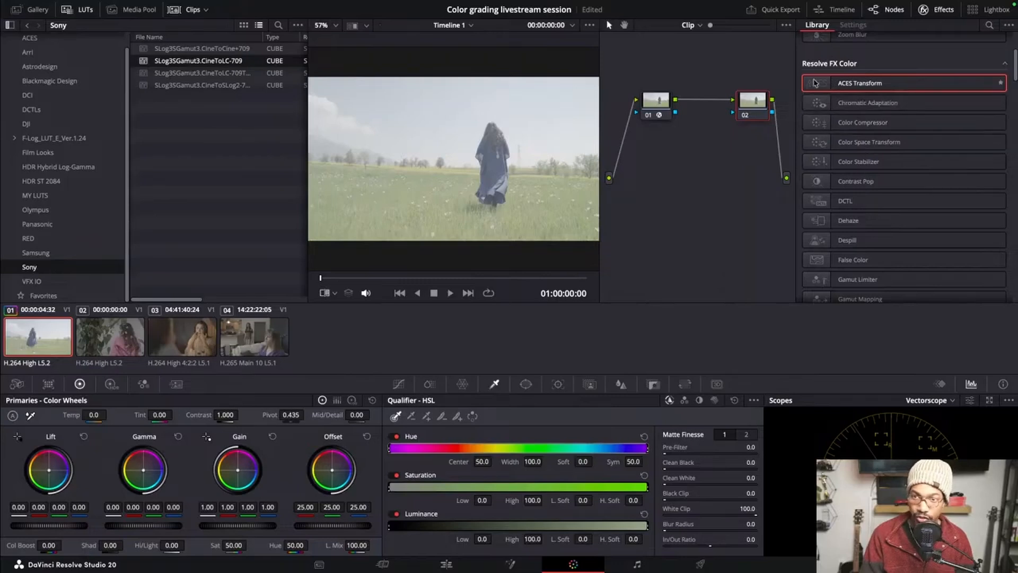
{"action": "left_click_drag", "start_coordinate": [819, 84], "coordinate": [757, 107]}
Rearrange the two ACES Transform nodes in the graph, spreading them apart to leave room between them
{"action": "left_click", "coordinate": [662, 109]}
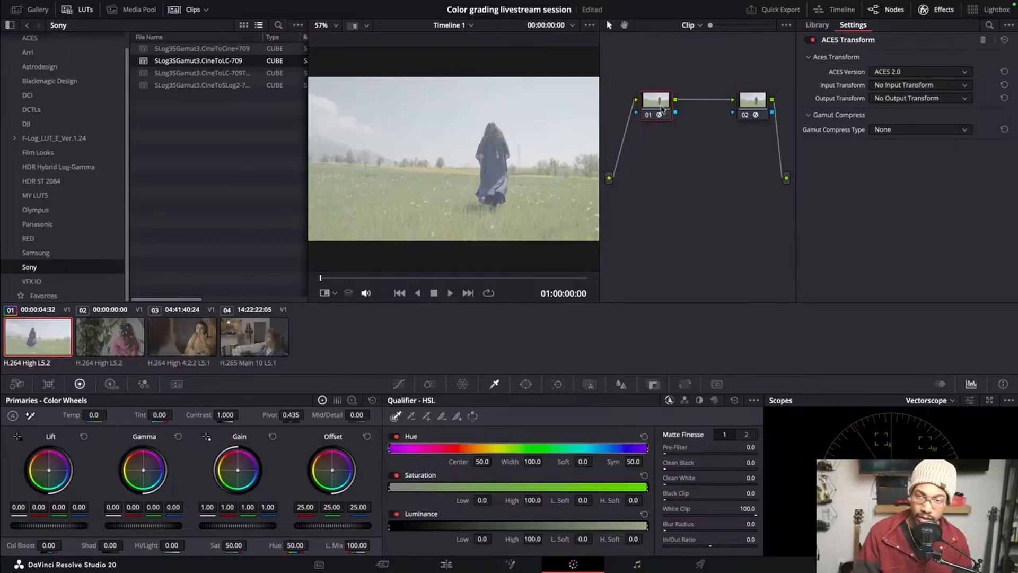
{"action": "left_click_drag", "start_coordinate": [661, 109], "coordinate": [657, 110]}
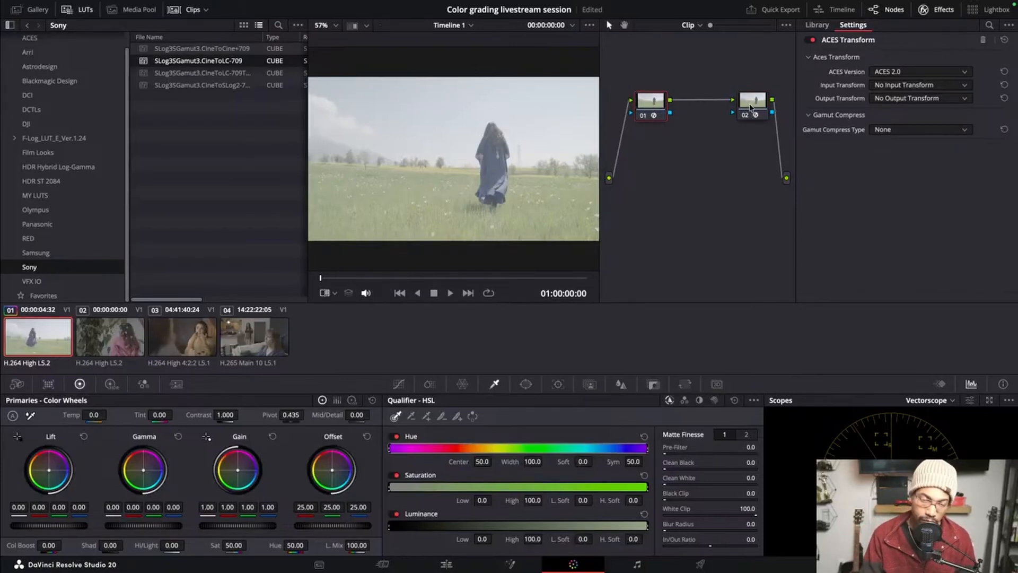
{"action": "left_click_drag", "start_coordinate": [751, 108], "coordinate": [758, 110]}
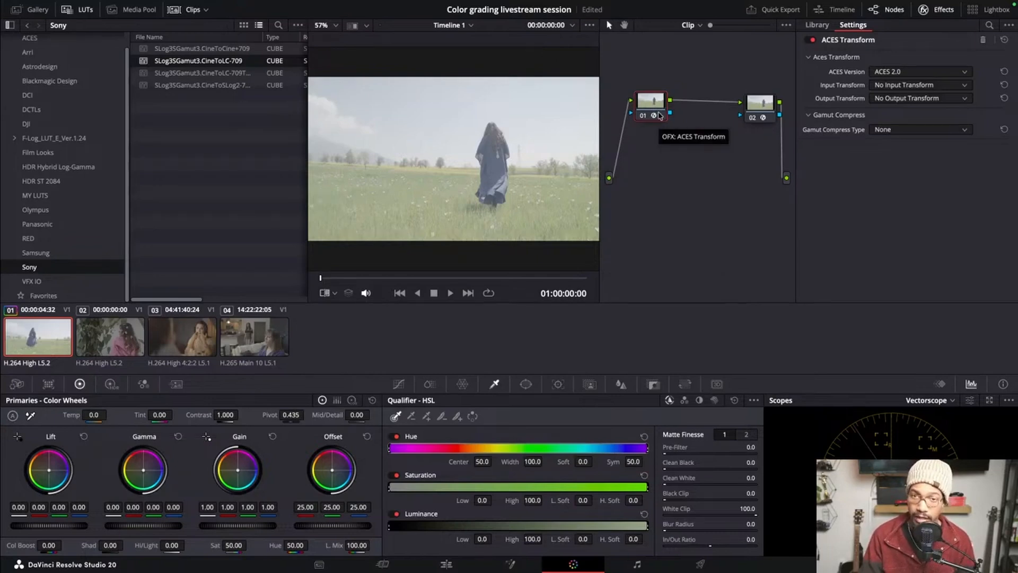
{"action": "left_click_drag", "start_coordinate": [660, 118], "coordinate": [653, 118]}
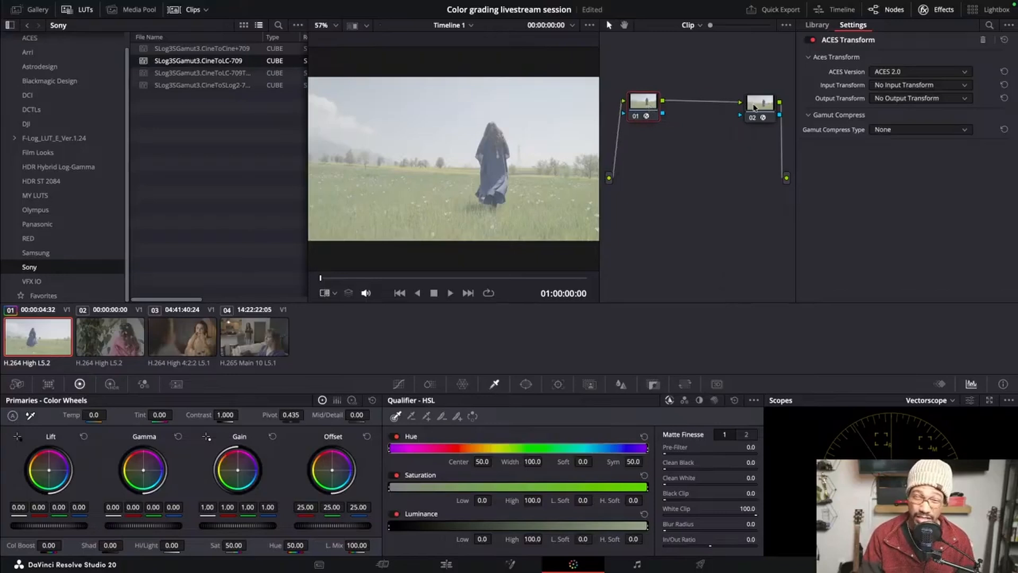
{"action": "left_click_drag", "start_coordinate": [762, 110], "coordinate": [732, 106]}
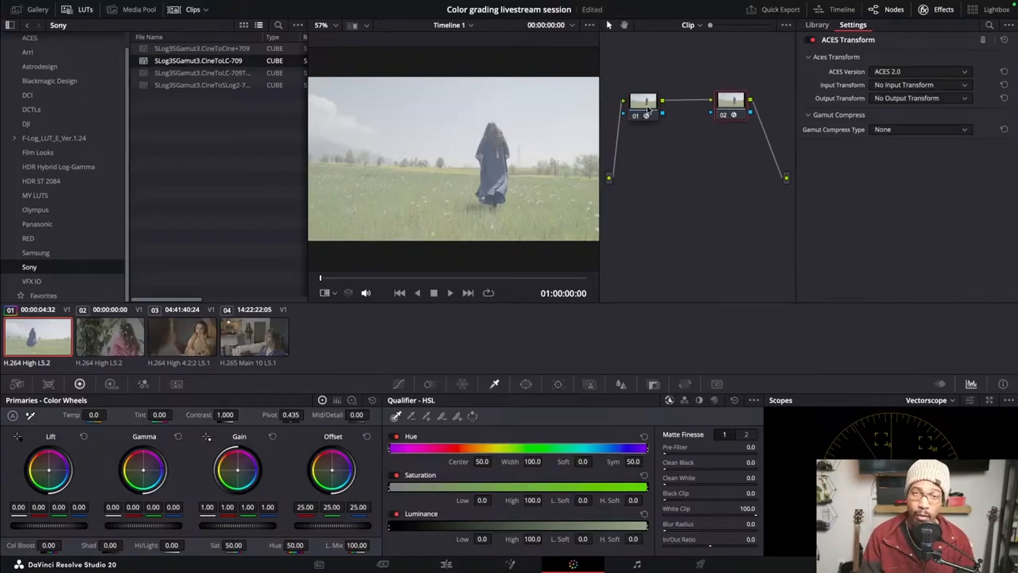
{"action": "left_click_drag", "start_coordinate": [649, 108], "coordinate": [651, 105]}
{"action": "left_click_drag", "start_coordinate": [732, 109], "coordinate": [743, 106]}
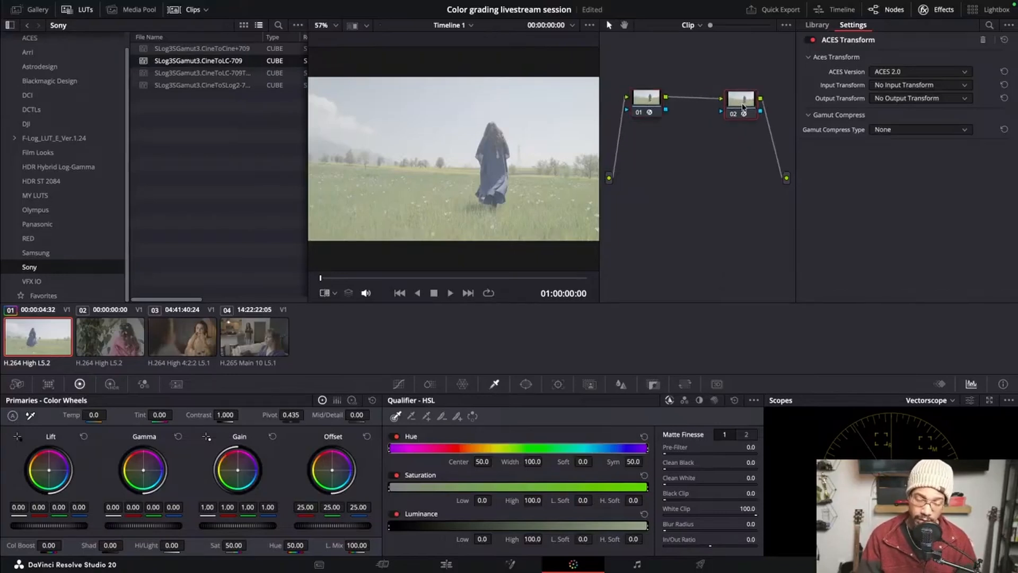
{"action": "left_click_drag", "start_coordinate": [648, 101], "coordinate": [641, 96]}
{"action": "left_click_drag", "start_coordinate": [744, 106], "coordinate": [760, 100]}
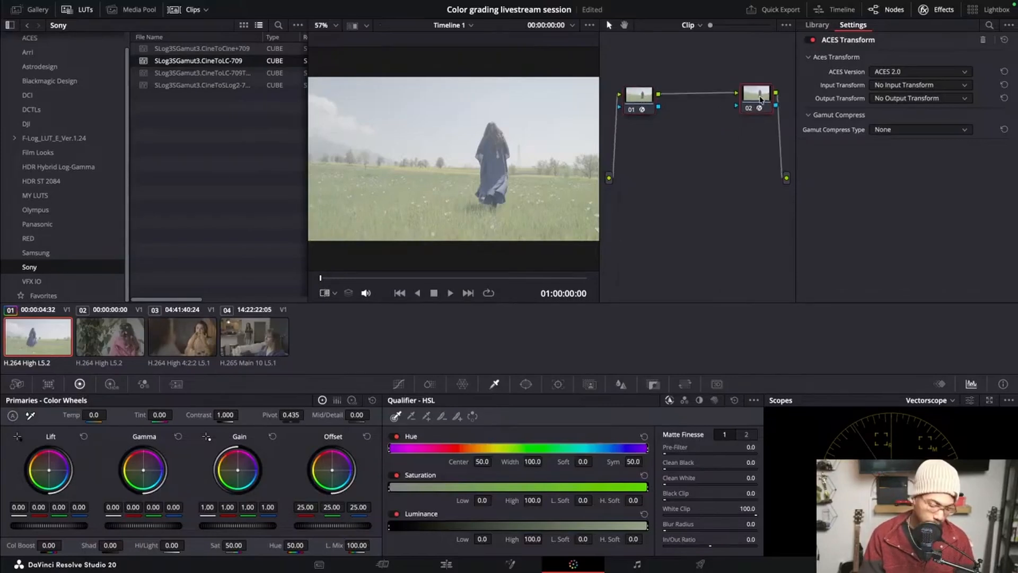
Insert a serial node before the second ACES Transform node and place it below and between the two transform nodes
{"action": "key", "text": "alt+z"}
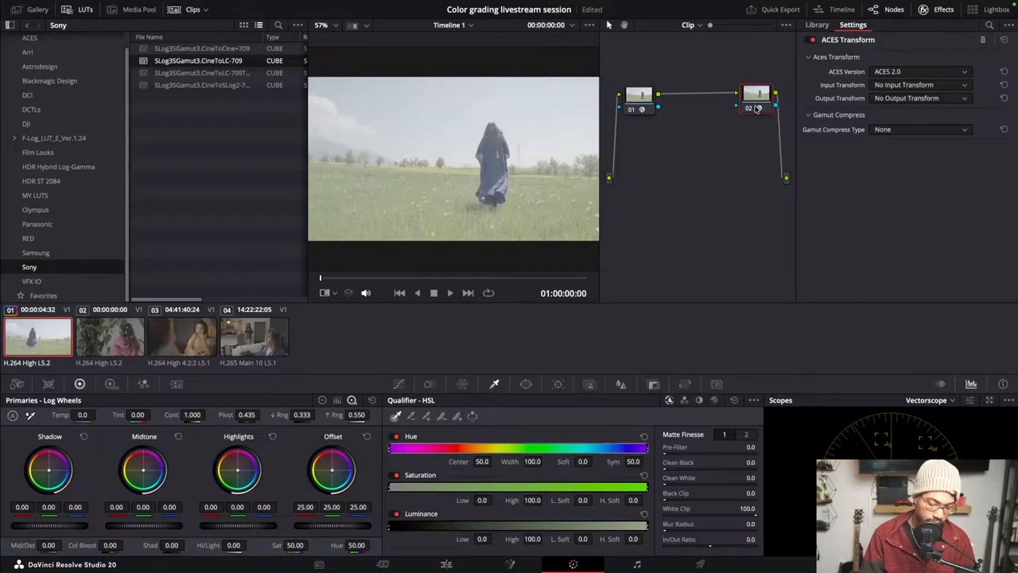
{"action": "key", "text": "shift+s"}
{"action": "left_click_drag", "start_coordinate": [757, 131], "coordinate": [695, 155]}
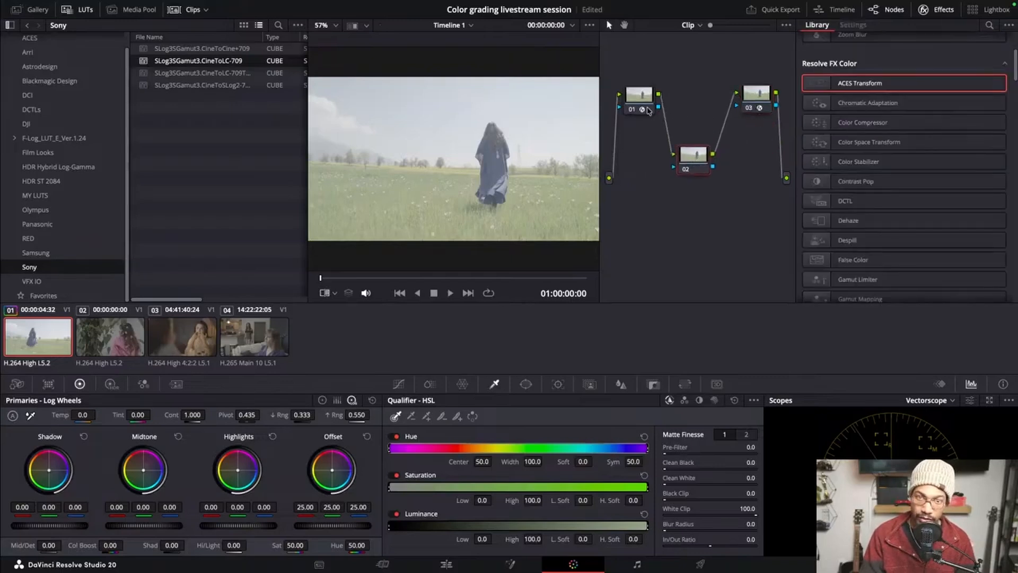
{"action": "left_click_drag", "start_coordinate": [648, 110], "coordinate": [642, 98]}
Label the first ACES Transform node IN and the last one OUT
{"action": "right_click", "coordinate": [641, 99]}
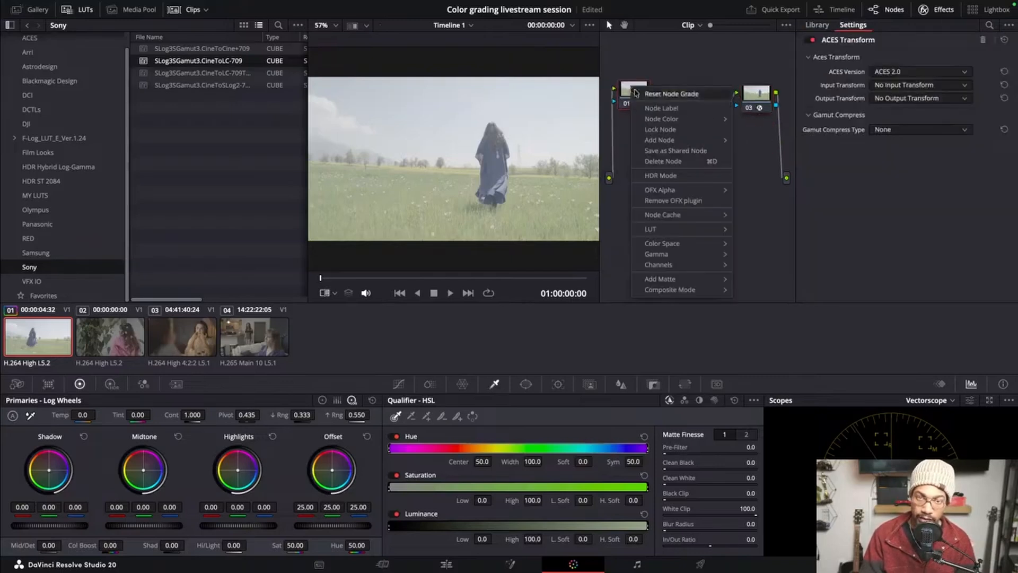
{"action": "left_click", "coordinate": [666, 108]}
{"action": "type", "text": "IN"}
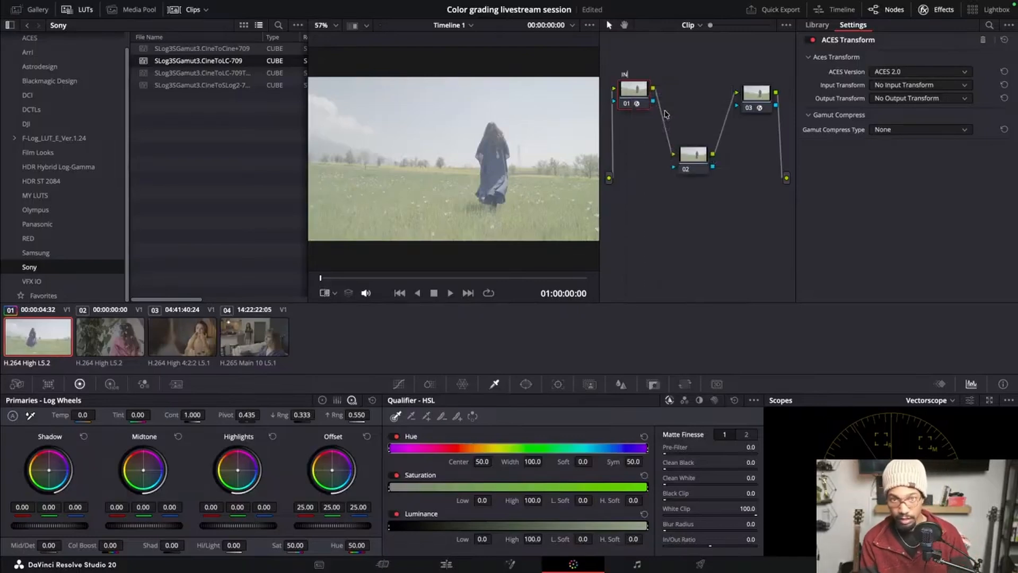
{"action": "right_click", "coordinate": [762, 99]}
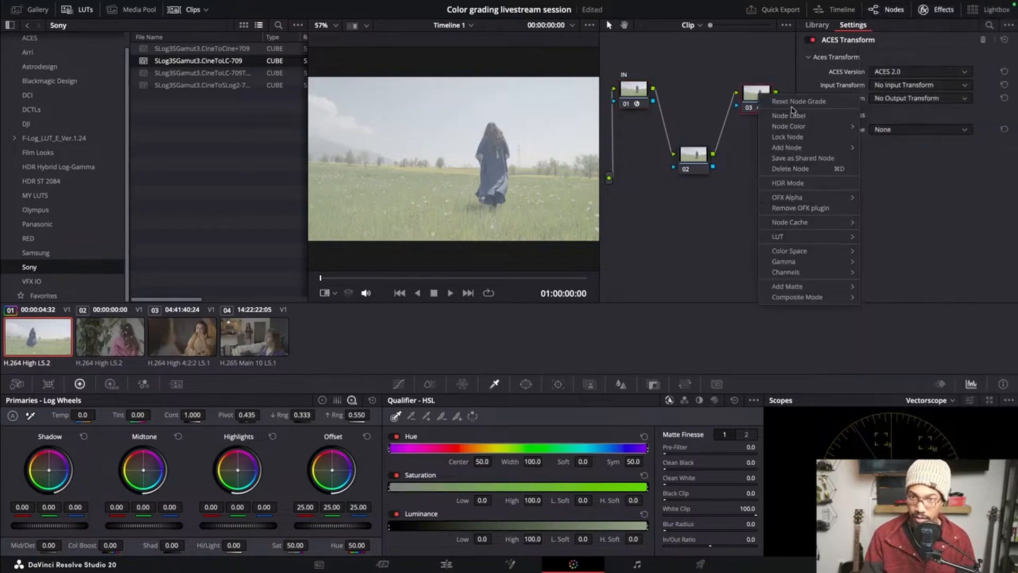
{"action": "left_click", "coordinate": [794, 116]}
{"action": "type", "text": "OUT"}
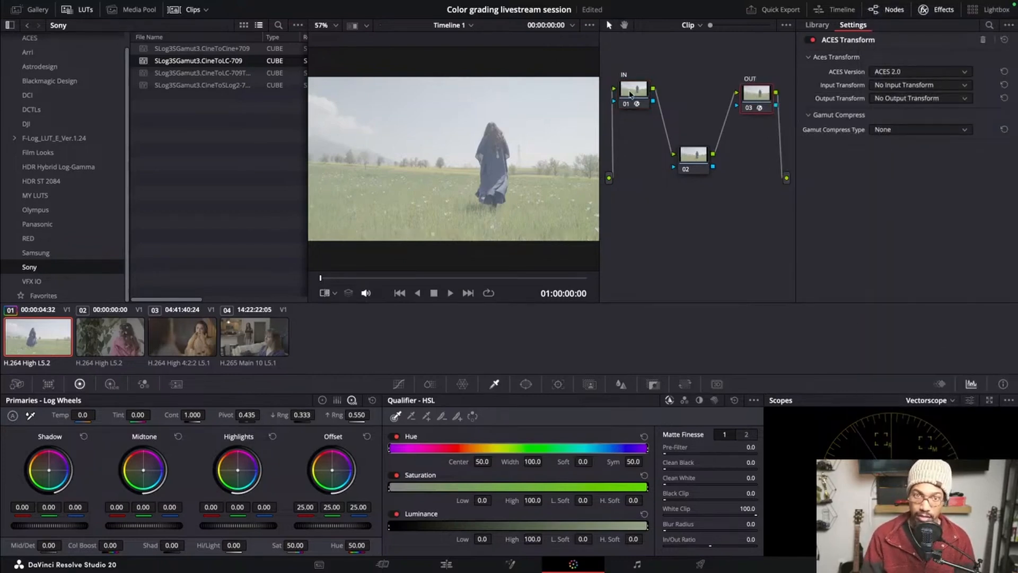
Change the label of node 01 to ACES IN
{"action": "right_click", "coordinate": [639, 108]}
{"action": "mouse_move", "coordinate": [658, 145]}
{"action": "left_click", "coordinate": [661, 120]}
{"action": "type", "text": "CES"}
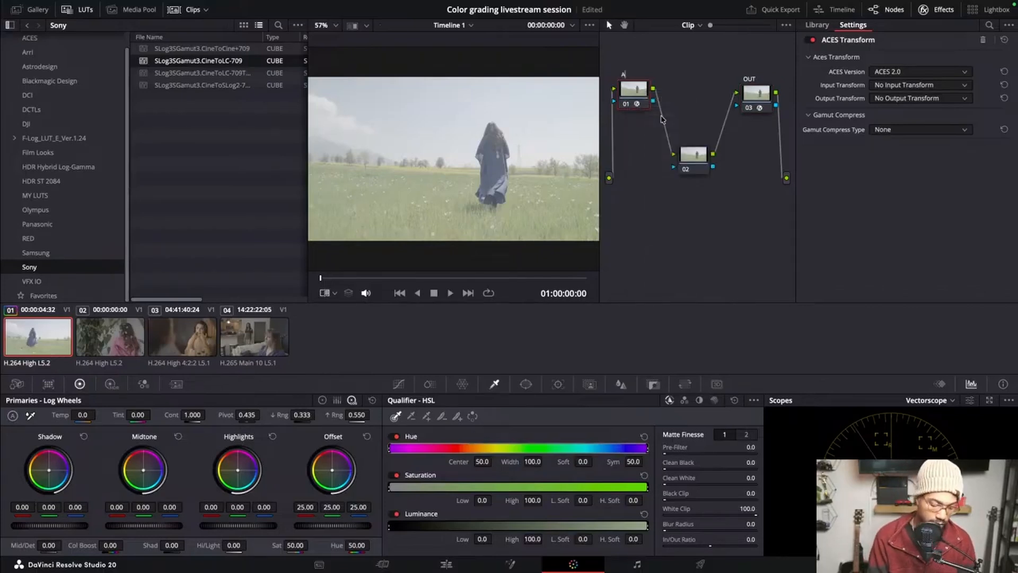
{"action": "type", "text": " IN"}
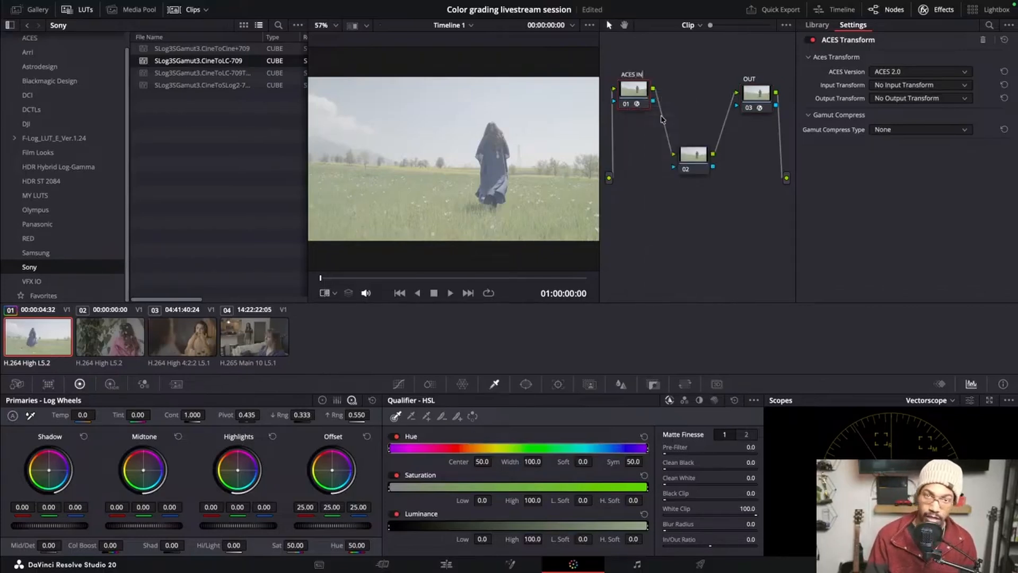
Change the label of node 03 to 709 OUT
{"action": "right_click", "coordinate": [762, 96]}
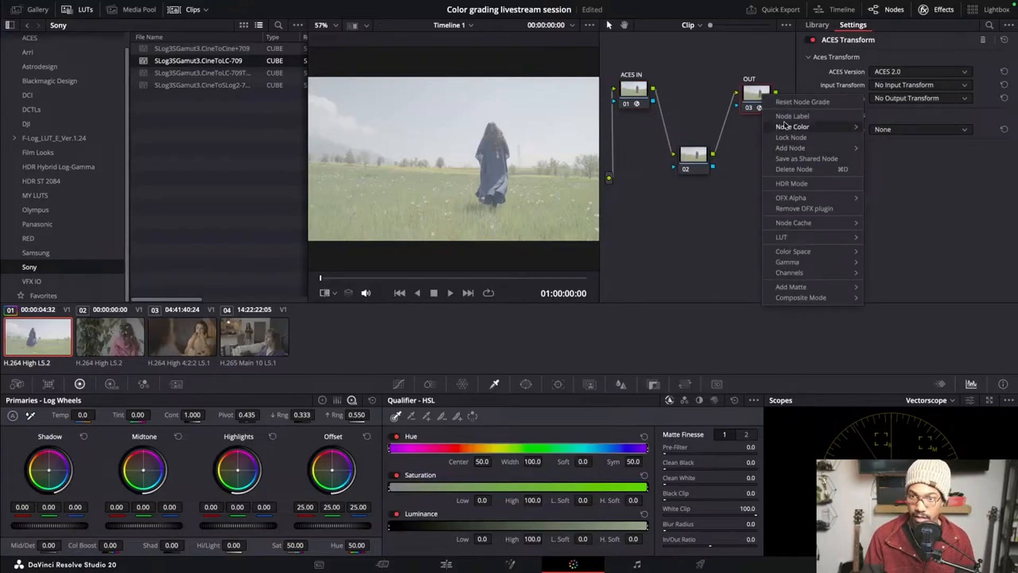
{"action": "left_click", "coordinate": [785, 118]}
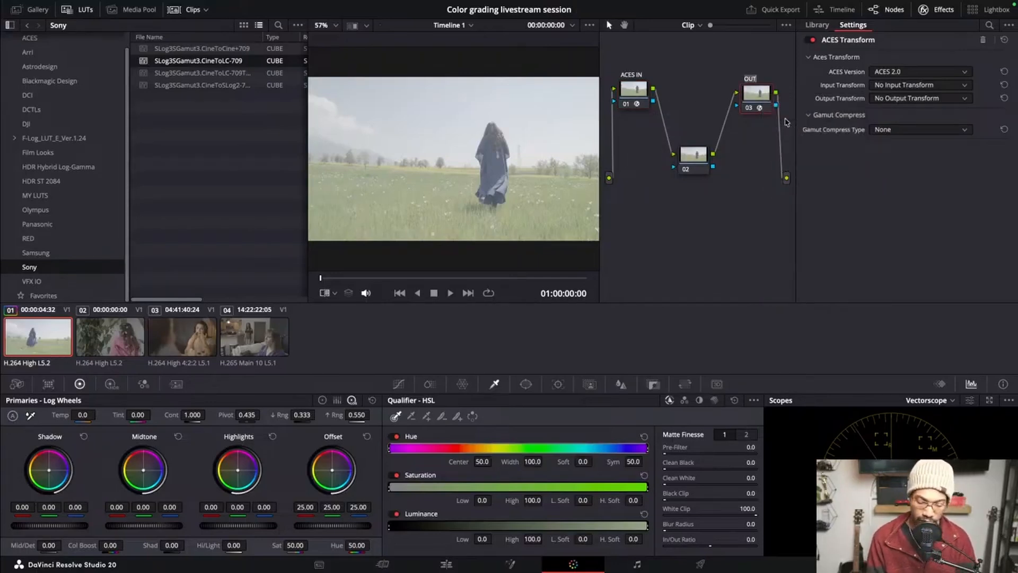
{"action": "type", "text": "7"}
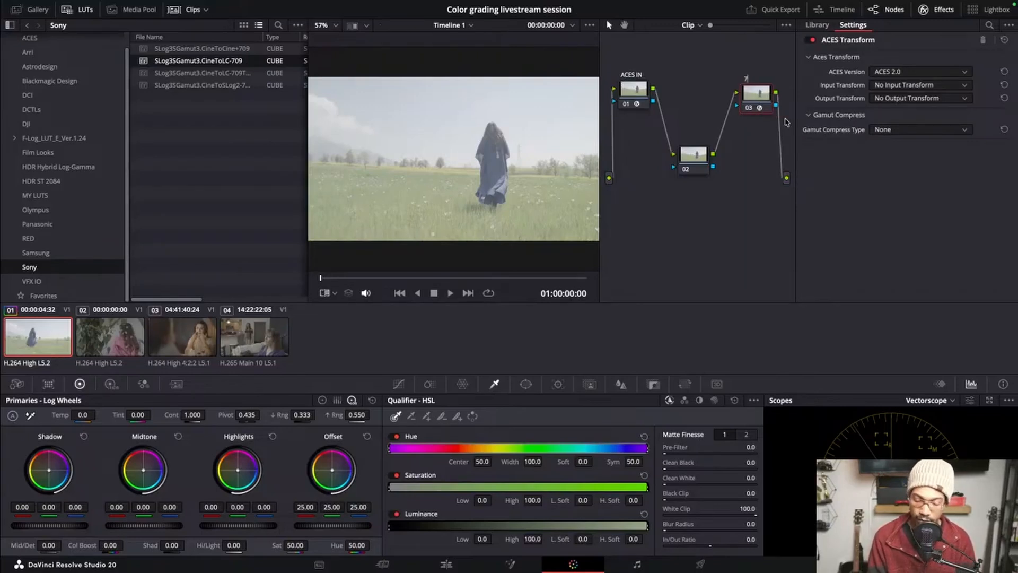
{"action": "type", "text": "09 OUT"}
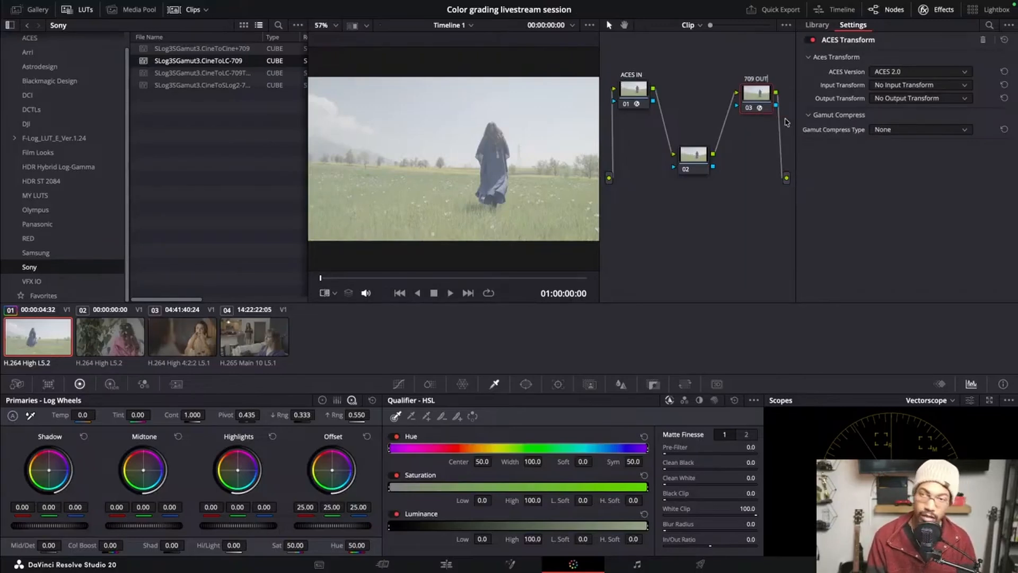
Shift node 02 toward the ACES IN side, add two serial nodes after it, and nudge the 709 OUT node upward
{"action": "key", "text": "Return"}
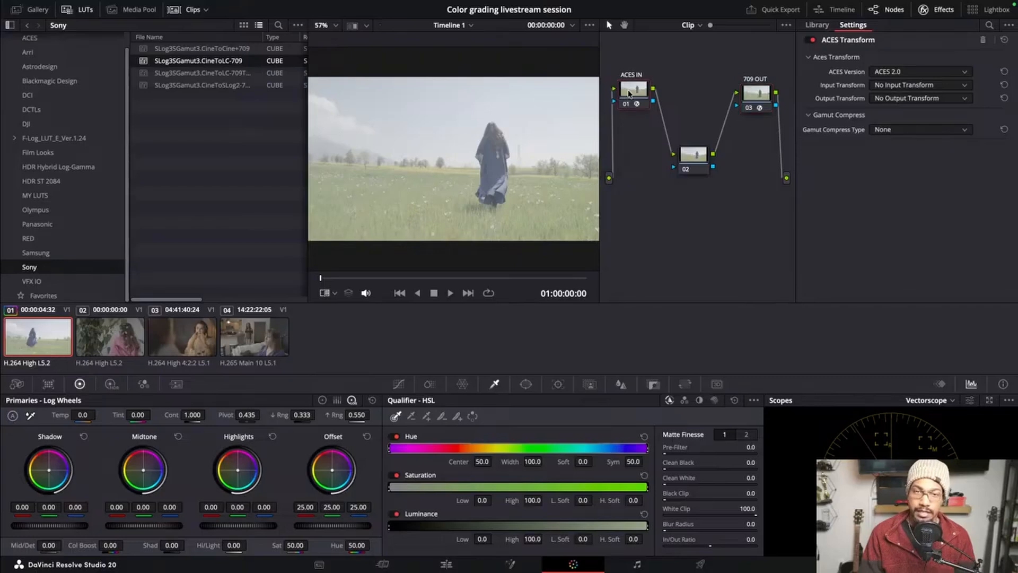
{"action": "left_click_drag", "start_coordinate": [628, 95], "coordinate": [626, 92]}
{"action": "left_click_drag", "start_coordinate": [752, 104], "coordinate": [755, 101]}
{"action": "left_click", "coordinate": [690, 157]}
{"action": "right_click", "coordinate": [694, 158]}
{"action": "left_click", "coordinate": [701, 158]}
{"action": "left_click_drag", "start_coordinate": [703, 164], "coordinate": [664, 169]}
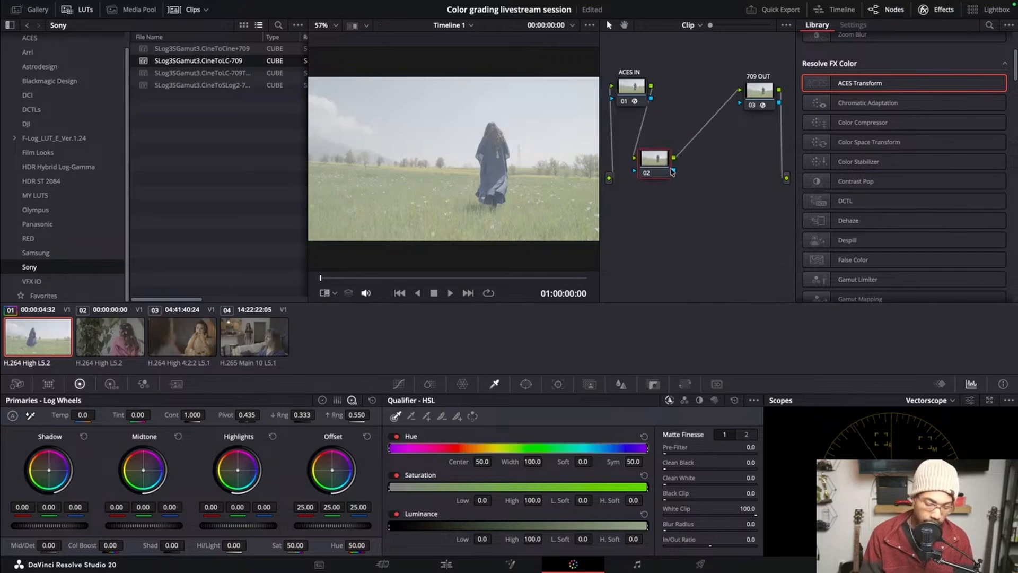
{"action": "key", "text": "alt+s"}
{"action": "key", "text": "alt+s"}
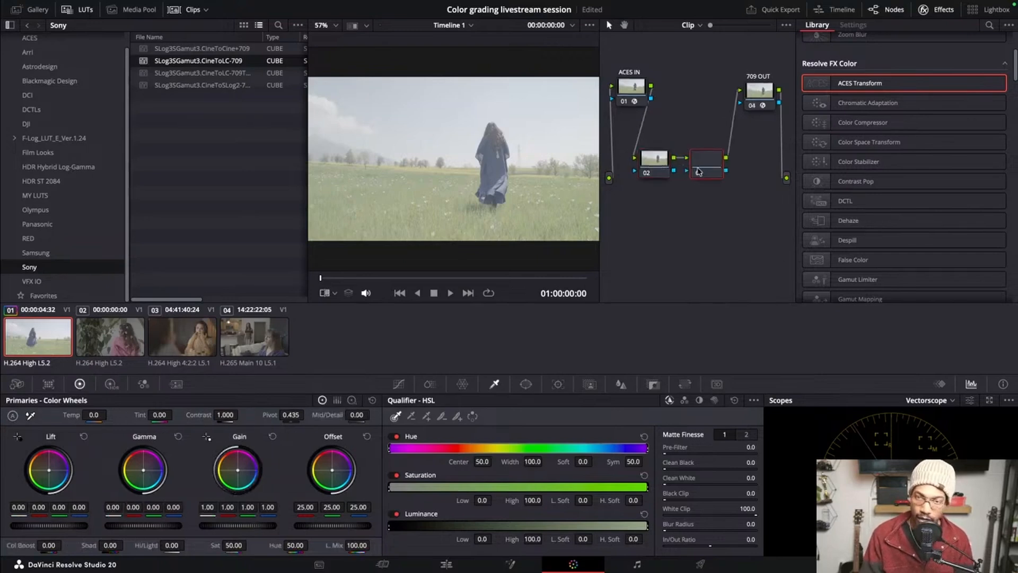
{"action": "mouse_move", "coordinate": [766, 93]}
{"action": "left_mouse_down"}
{"action": "mouse_move", "coordinate": [785, 79]}
{"action": "mouse_move", "coordinate": [766, 86]}
{"action": "left_mouse_up"}
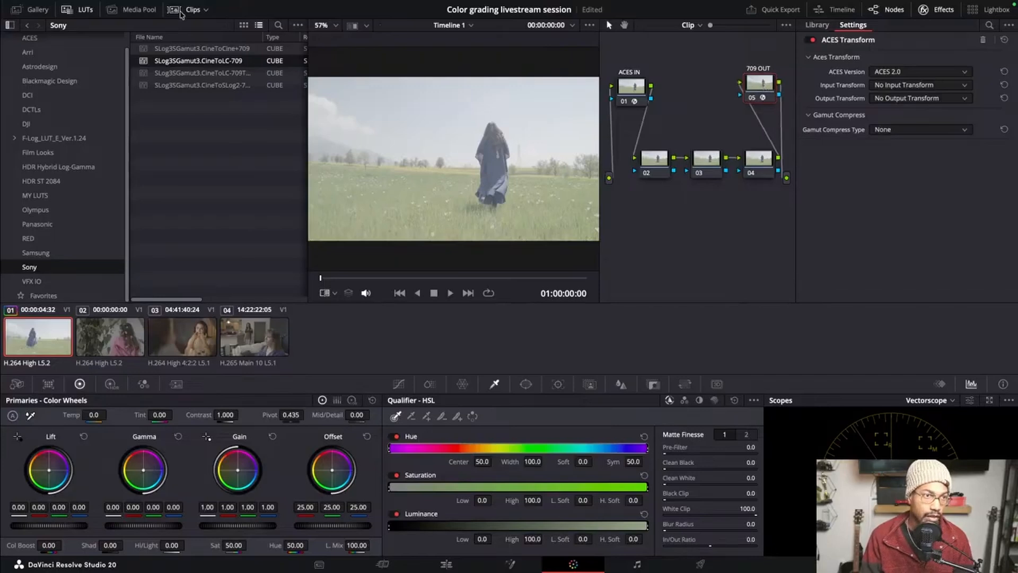
Hide the LUT browser, keep the clip thumbnails shown, and widen the node graph area
{"action": "left_click", "coordinate": [169, 11]}
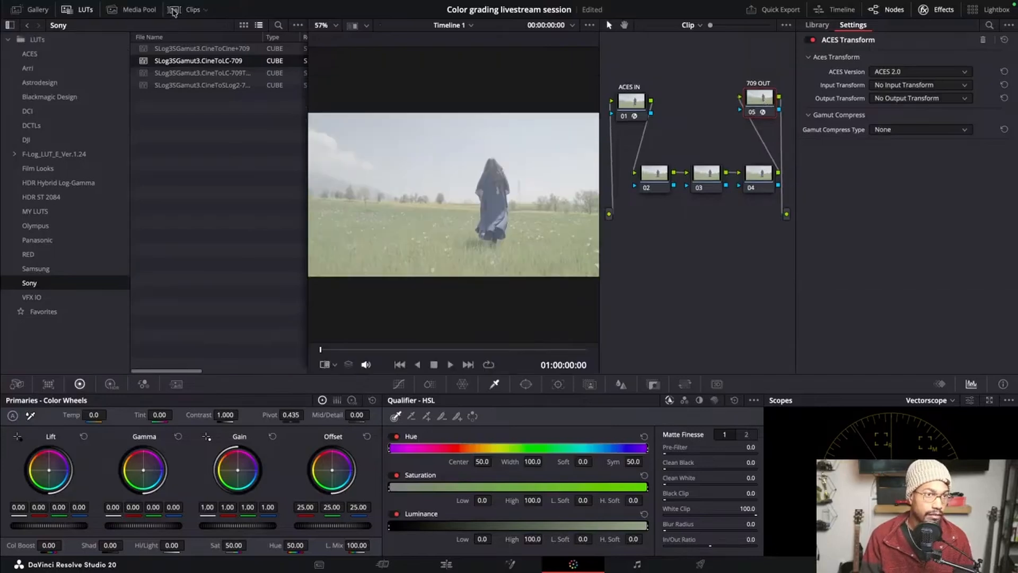
{"action": "left_click", "coordinate": [169, 10]}
{"action": "left_click", "coordinate": [84, 12]}
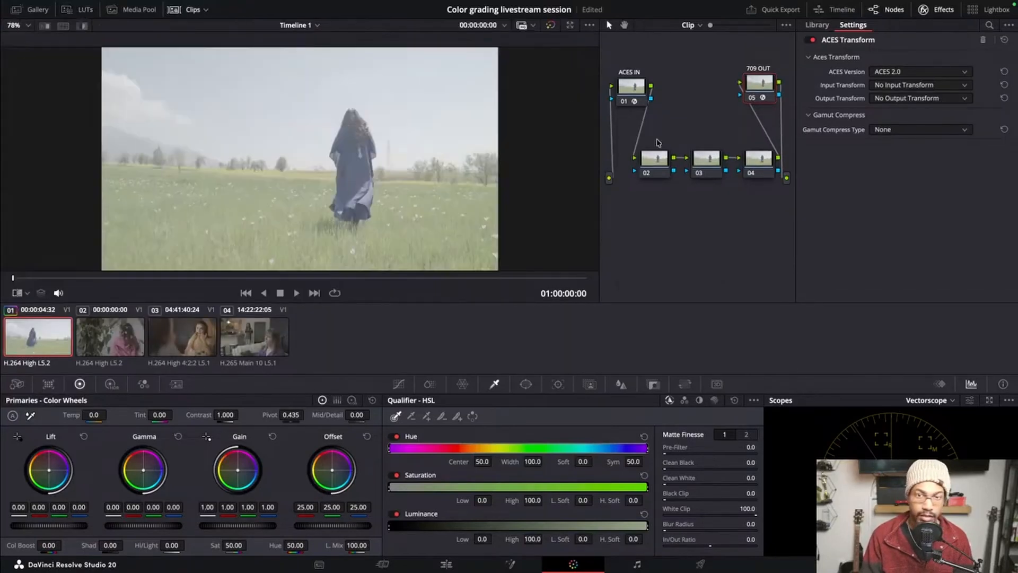
{"action": "left_click_drag", "start_coordinate": [600, 156], "coordinate": [518, 156]}
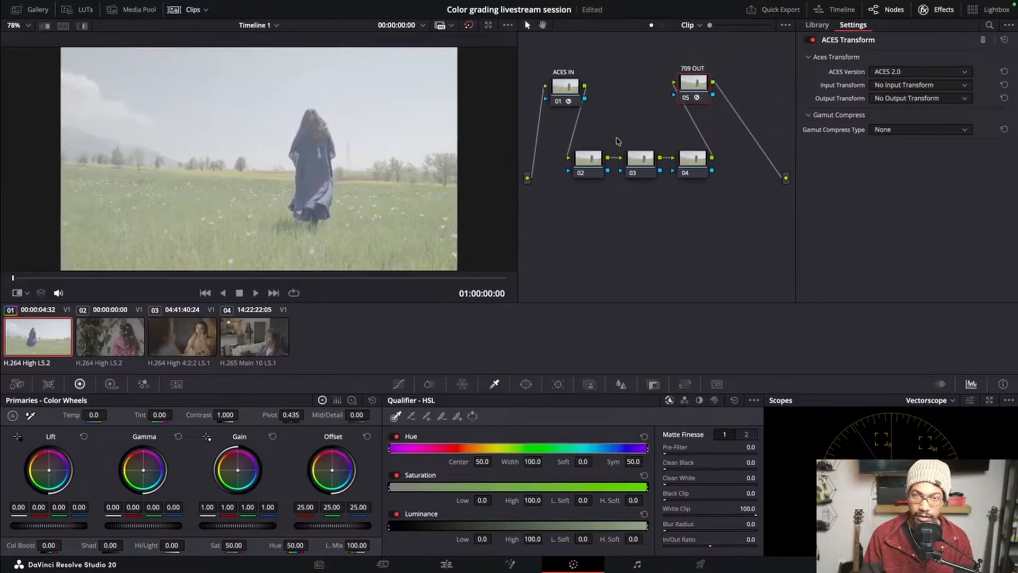
Spread the ACES IN and 709 OUT nodes to opposite upper corners and centre the three grading nodes in a row below them
{"action": "left_click_drag", "start_coordinate": [708, 90], "coordinate": [761, 93]}
{"action": "left_click_drag", "start_coordinate": [566, 86], "coordinate": [558, 75]}
{"action": "left_click_drag", "start_coordinate": [560, 158], "coordinate": [710, 172]}
{"action": "left_click_drag", "start_coordinate": [744, 80], "coordinate": [766, 73]}
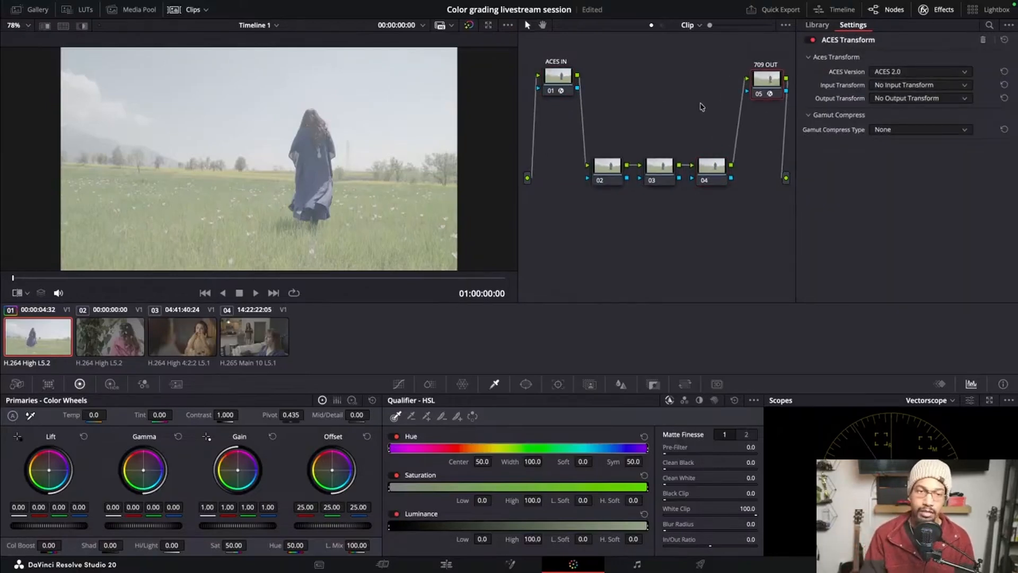
{"action": "left_click_drag", "start_coordinate": [600, 130], "coordinate": [727, 213]}
{"action": "left_click_drag", "start_coordinate": [666, 177], "coordinate": [670, 176]}
{"action": "left_click", "coordinate": [648, 229]}
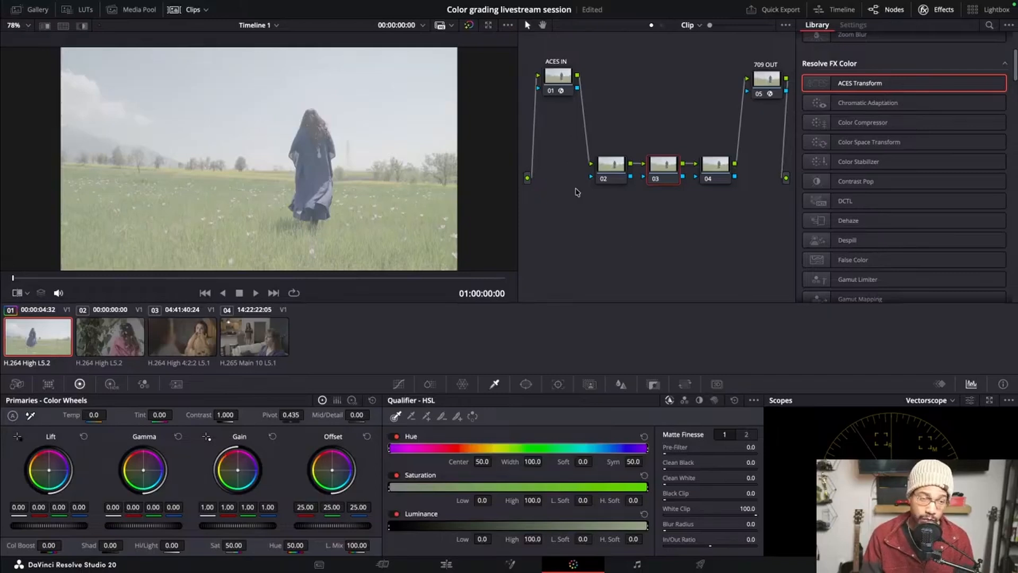
Set the ACES IN node's input transform to Sony SLog3 SGamut3Cine - CSC
{"action": "left_click", "coordinate": [560, 79]}
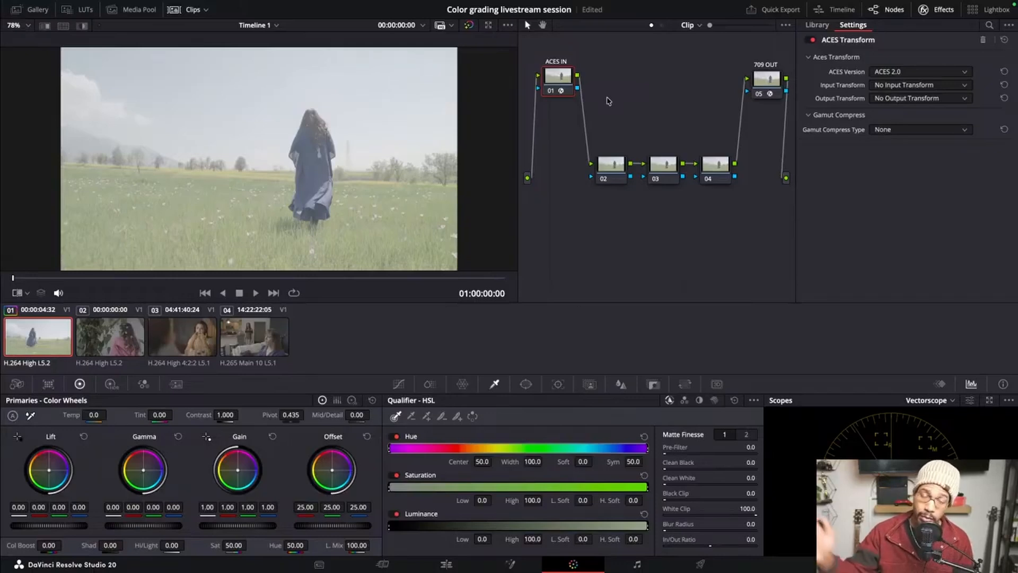
{"action": "left_click", "coordinate": [621, 173]}
{"action": "left_click", "coordinate": [561, 86]}
{"action": "left_click", "coordinate": [906, 86]}
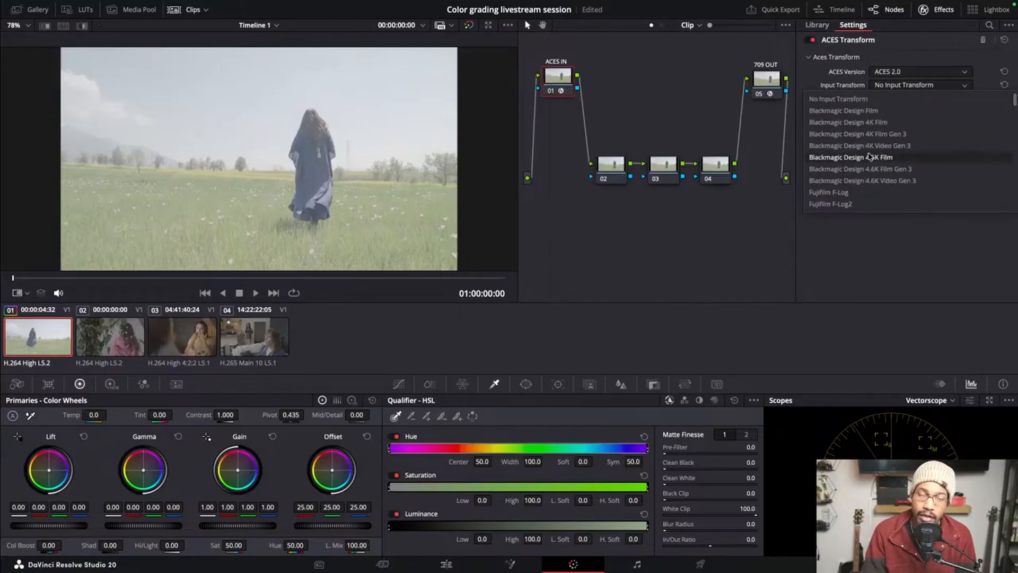
{"action": "scroll", "coordinate": [869, 156], "scroll_direction": "down", "scroll_amount": 15}
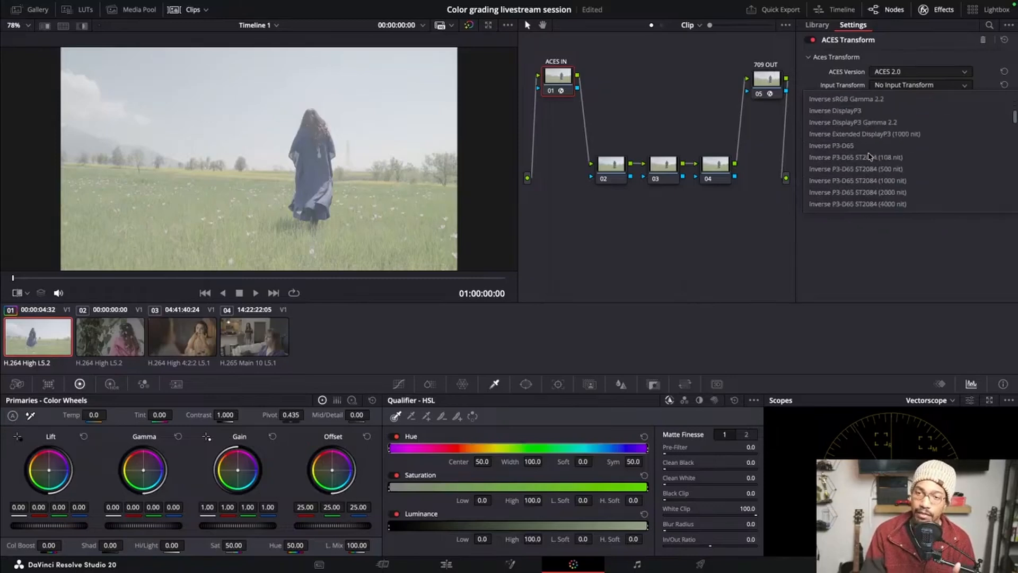
{"action": "scroll", "coordinate": [870, 156], "scroll_direction": "down", "scroll_amount": 10}
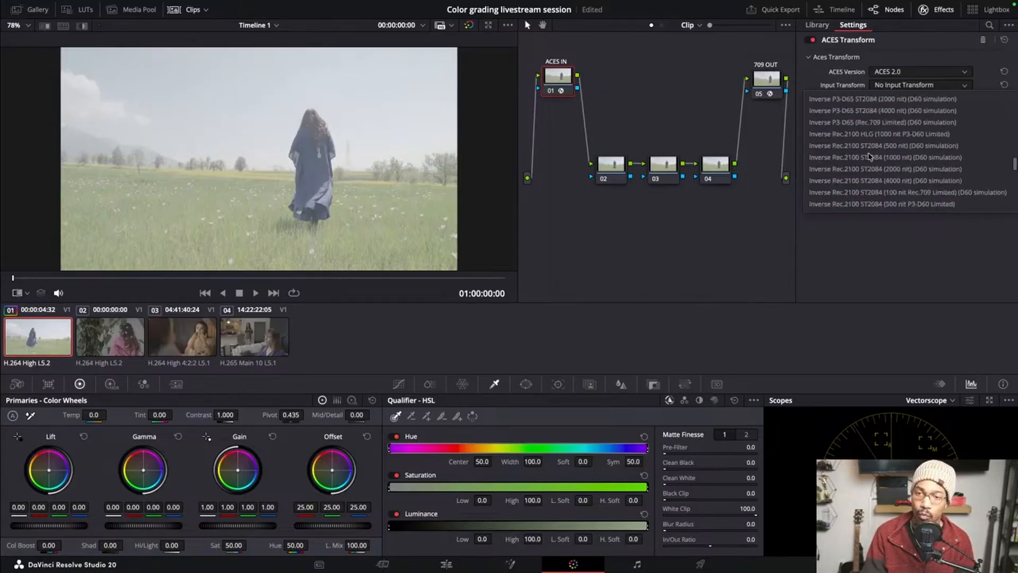
{"action": "scroll", "coordinate": [870, 156], "scroll_direction": "down", "scroll_amount": 8}
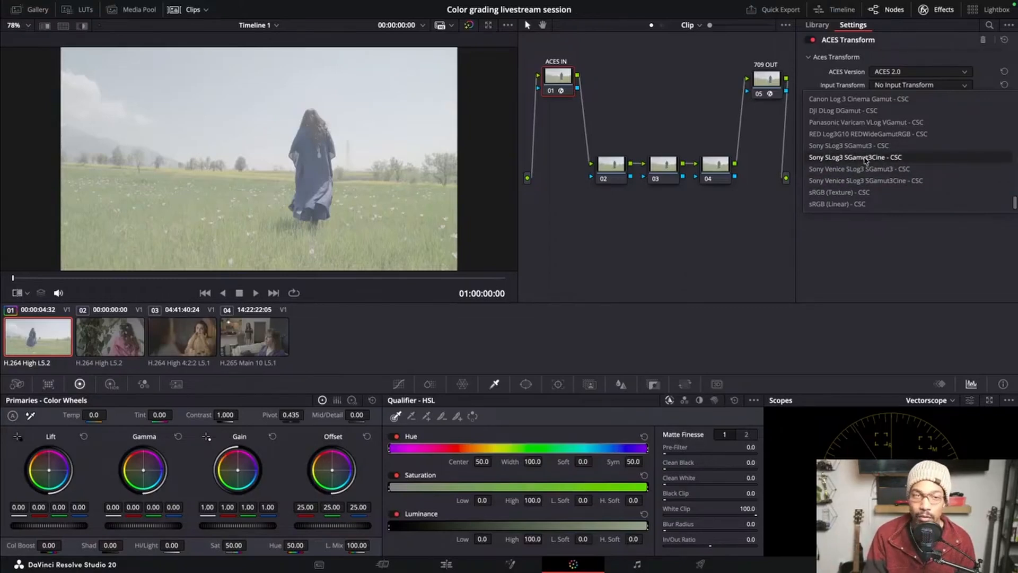
{"action": "left_click", "coordinate": [865, 157]}
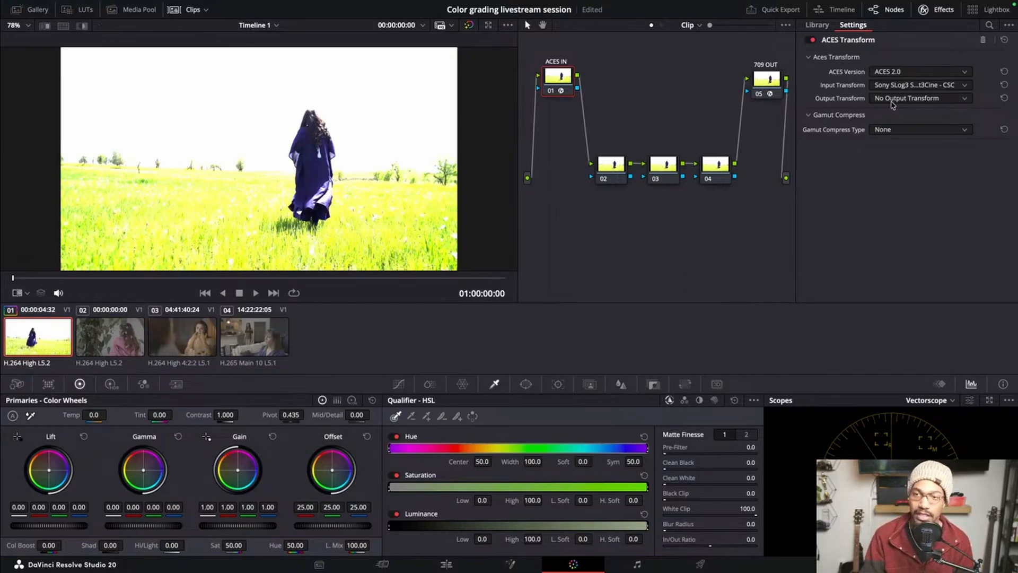
Set the ACES IN node's output transform to ACEScct - CSC
{"action": "left_click", "coordinate": [893, 100]}
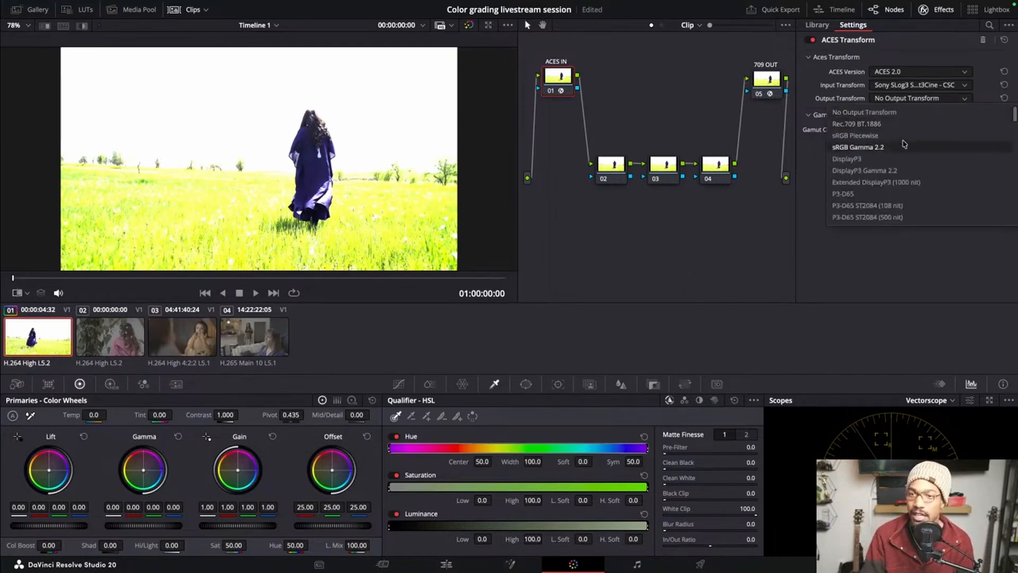
{"action": "scroll", "coordinate": [905, 143], "scroll_direction": "down", "scroll_amount": 10}
{"action": "scroll", "coordinate": [900, 153], "scroll_direction": "down", "scroll_amount": 10}
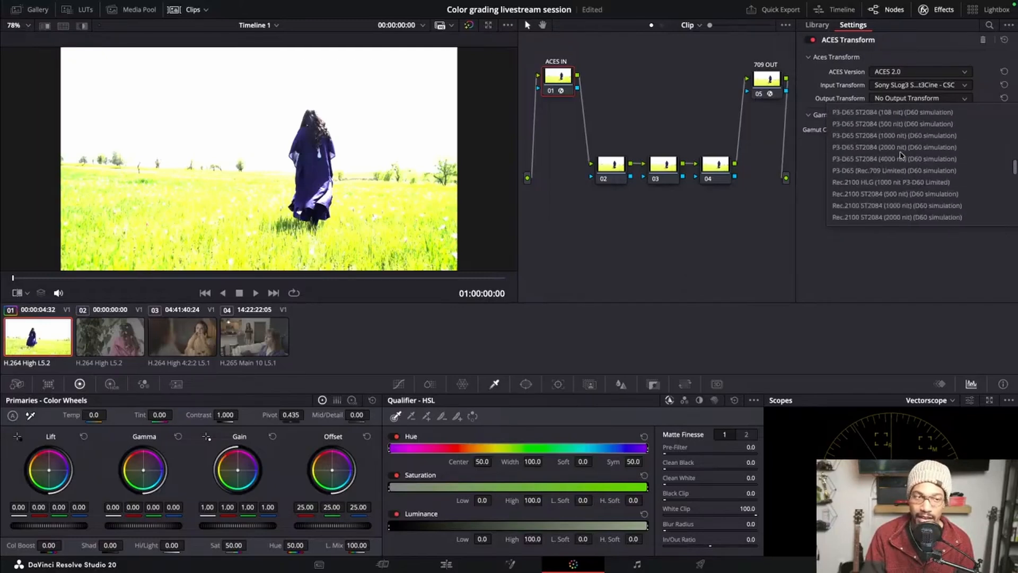
{"action": "scroll", "coordinate": [901, 156], "scroll_direction": "down", "scroll_amount": 8}
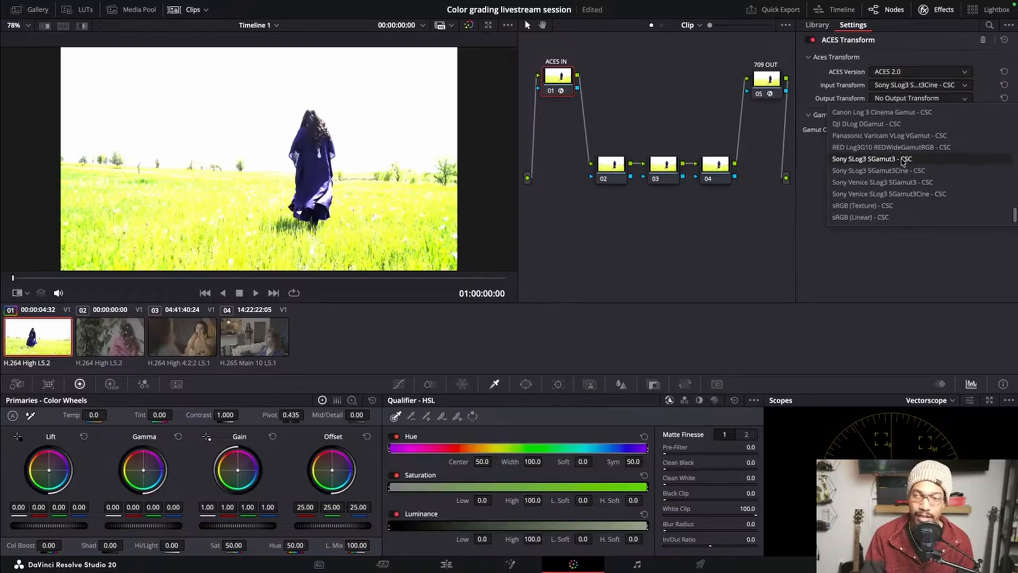
{"action": "scroll", "coordinate": [903, 161], "scroll_direction": "up", "scroll_amount": 10}
{"action": "scroll", "coordinate": [896, 176], "scroll_direction": "up", "scroll_amount": 5}
{"action": "scroll", "coordinate": [897, 177], "scroll_direction": "up", "scroll_amount": 5}
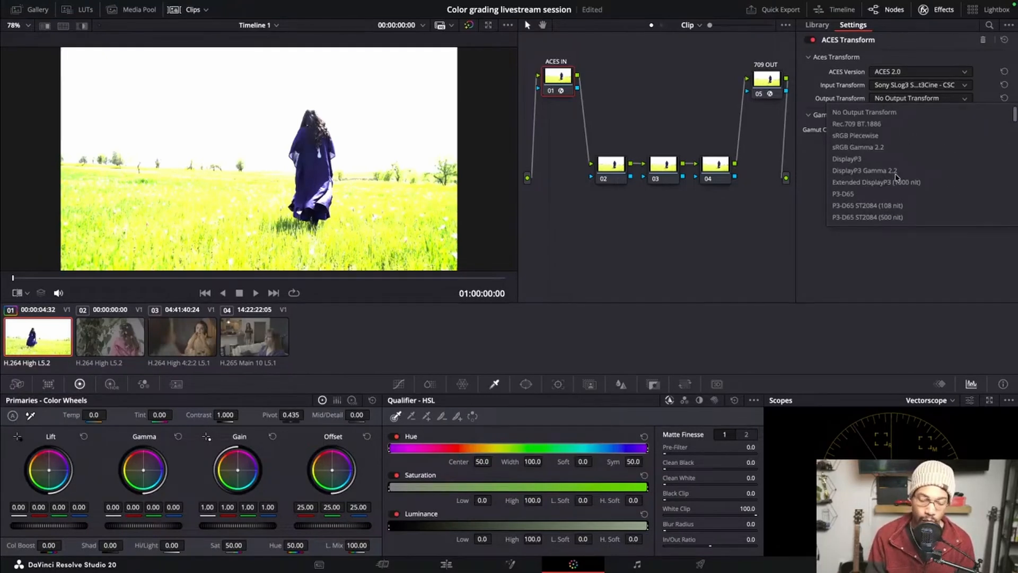
{"action": "scroll", "coordinate": [897, 177], "scroll_direction": "down", "scroll_amount": 10}
{"action": "scroll", "coordinate": [897, 182], "scroll_direction": "down", "scroll_amount": 3}
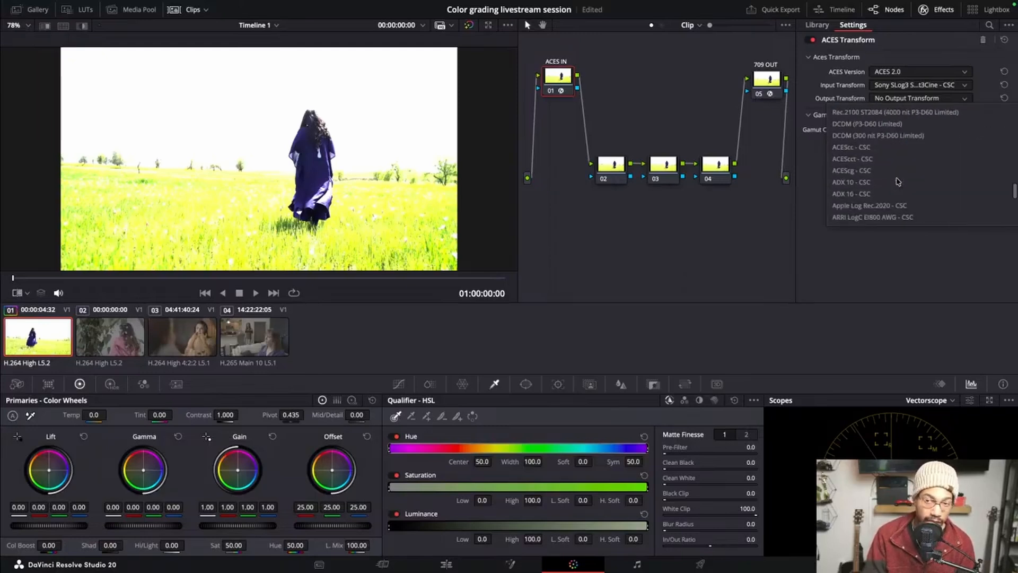
{"action": "left_click", "coordinate": [870, 162]}
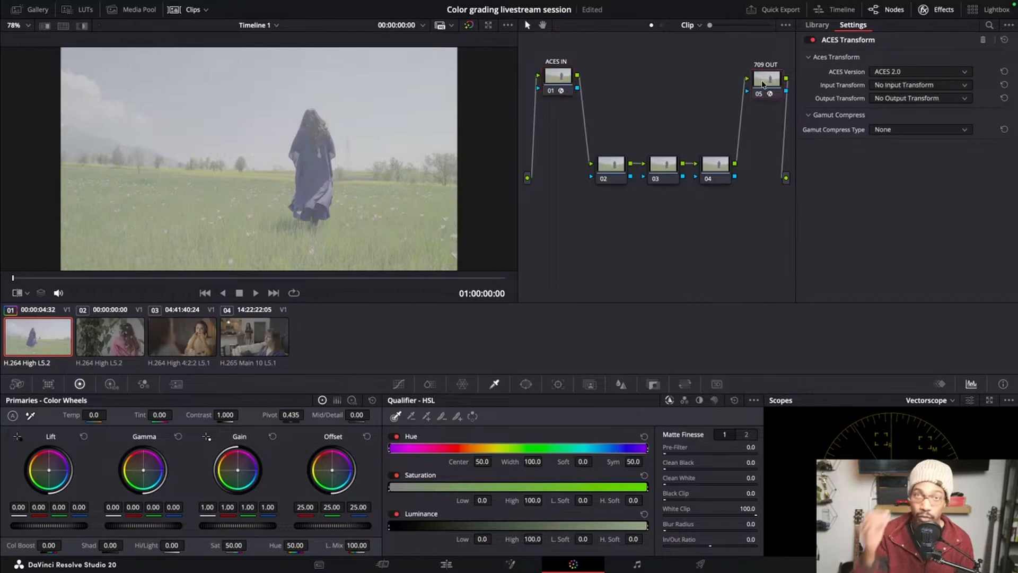
Set the 709 OUT node's input transform to ACEScct - CSC
{"action": "left_click_drag", "start_coordinate": [773, 85], "coordinate": [770, 84]}
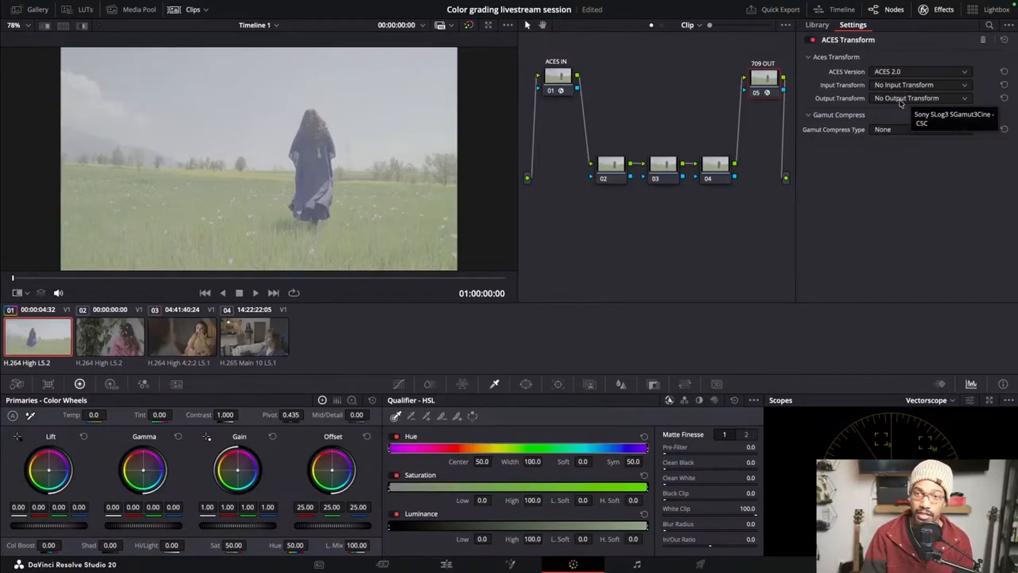
{"action": "left_click", "coordinate": [922, 87]}
{"action": "scroll", "coordinate": [892, 142], "scroll_direction": "down", "scroll_amount": 5}
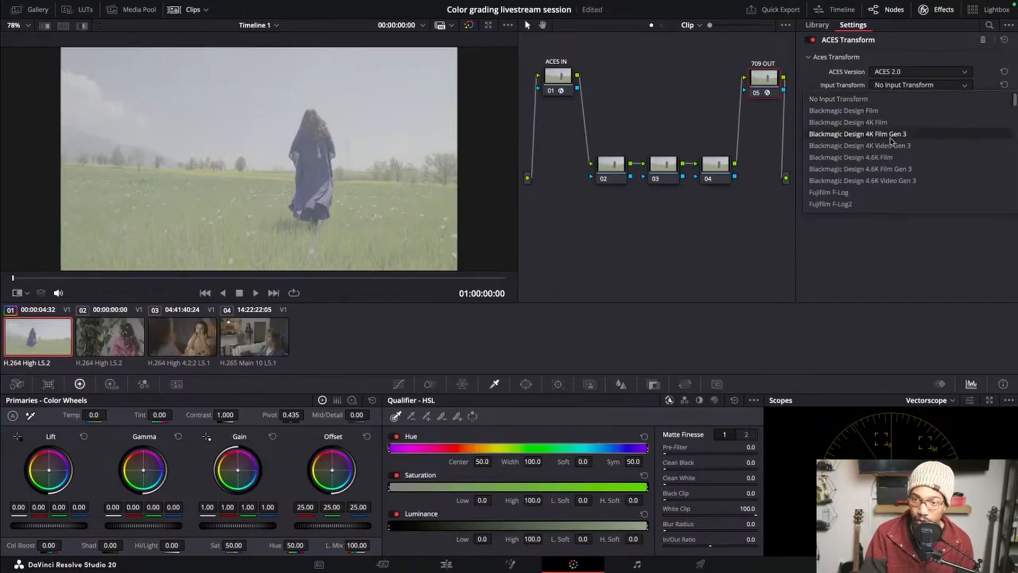
{"action": "scroll", "coordinate": [891, 142], "scroll_direction": "down", "scroll_amount": 10}
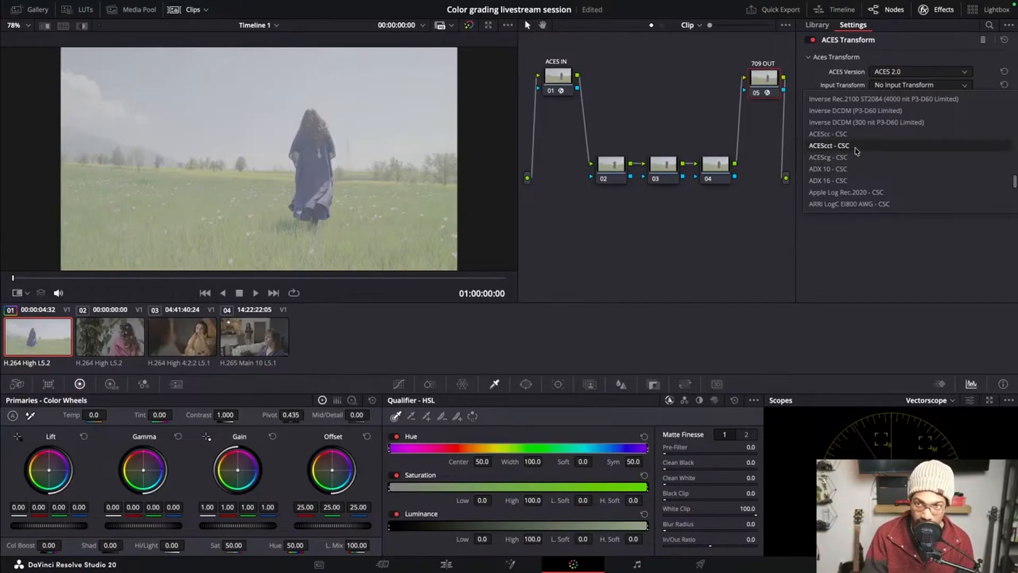
{"action": "left_click", "coordinate": [856, 146]}
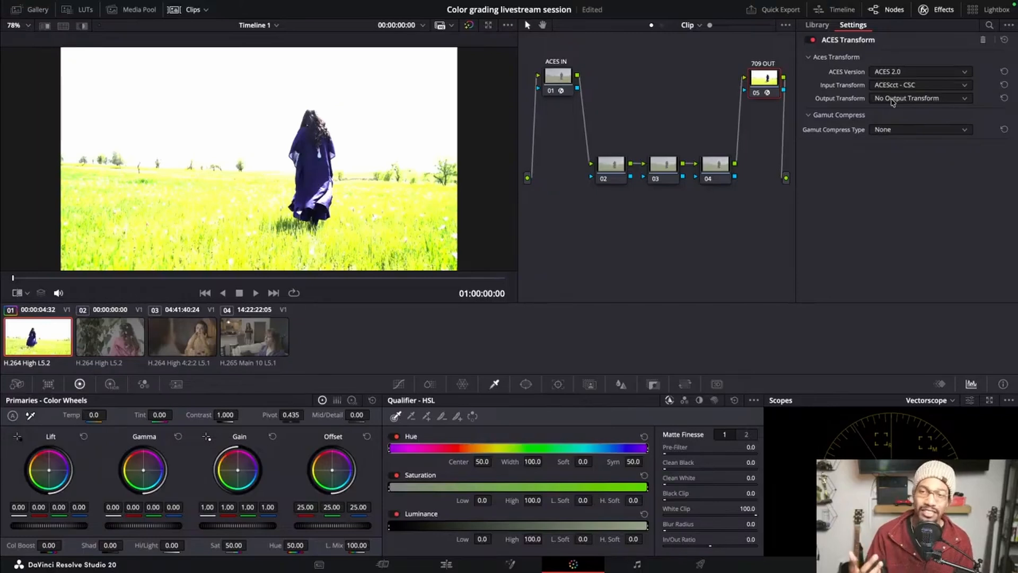
Set the 709 OUT node's output transform to Rec.709 BT.1886
{"action": "left_click", "coordinate": [929, 99]}
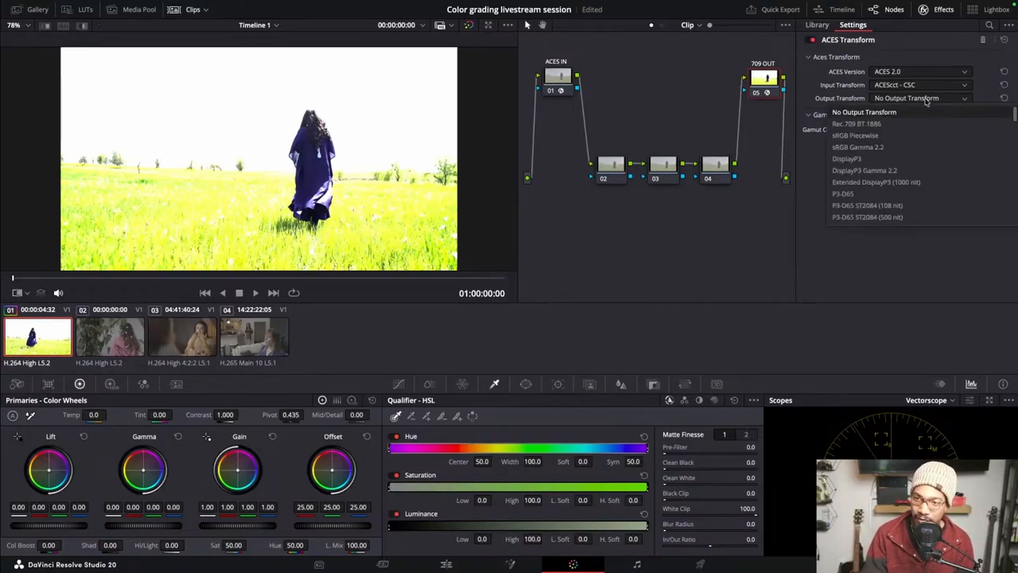
{"action": "scroll", "coordinate": [903, 160], "scroll_direction": "down", "scroll_amount": 5}
{"action": "scroll", "coordinate": [903, 160], "scroll_direction": "down", "scroll_amount": 5}
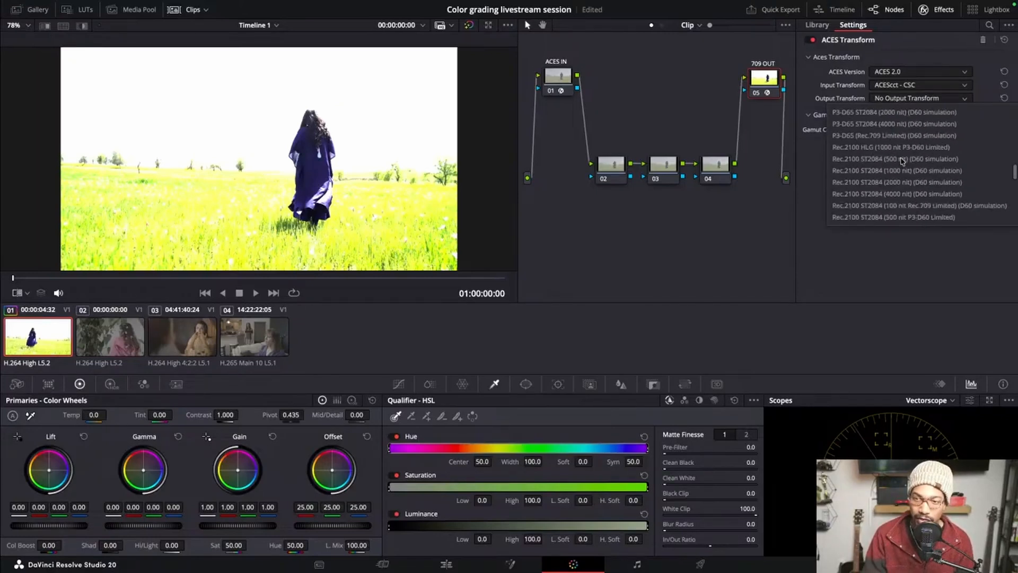
{"action": "scroll", "coordinate": [903, 160], "scroll_direction": "down", "scroll_amount": 8}
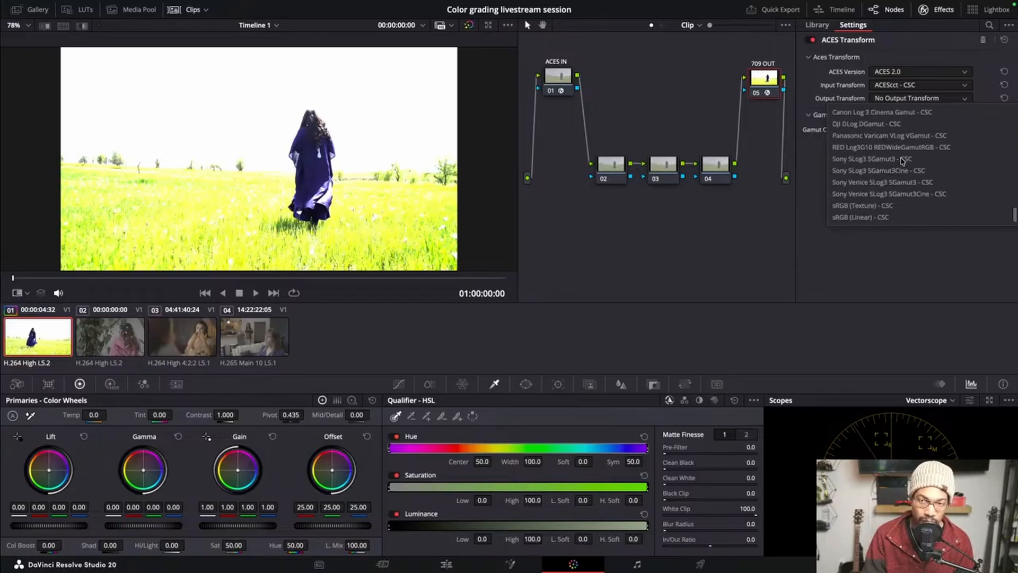
{"action": "scroll", "coordinate": [904, 190], "scroll_direction": "up", "scroll_amount": 3}
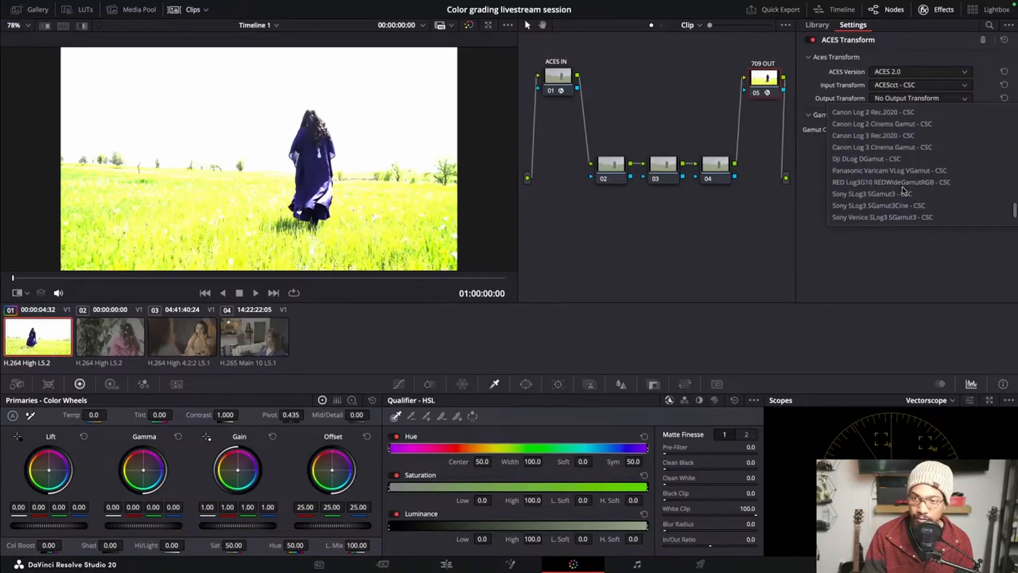
{"action": "scroll", "coordinate": [904, 190], "scroll_direction": "up", "scroll_amount": 2}
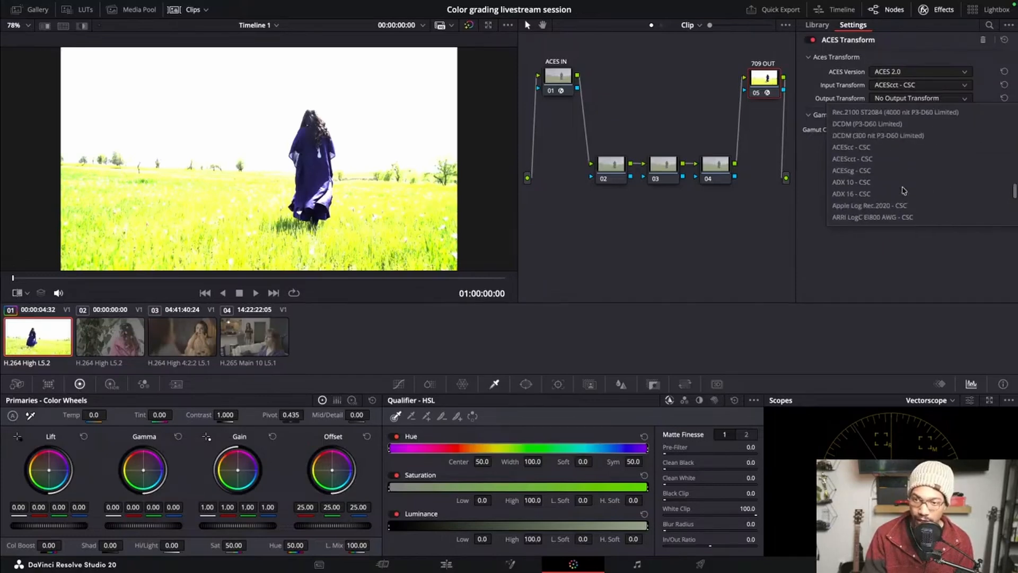
{"action": "scroll", "coordinate": [903, 189], "scroll_direction": "down", "scroll_amount": 5}
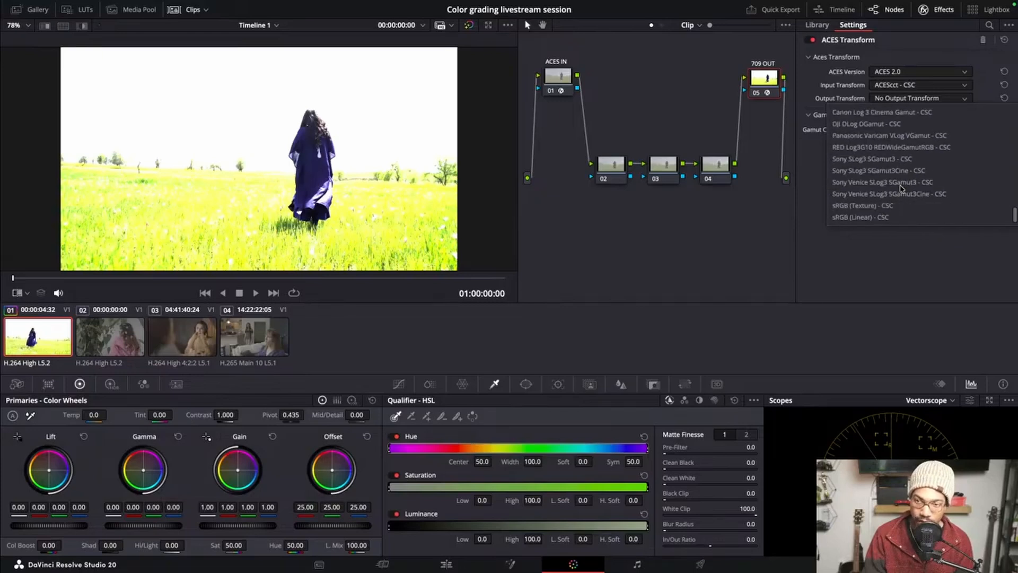
{"action": "scroll", "coordinate": [901, 187], "scroll_direction": "up", "scroll_amount": 6}
{"action": "scroll", "coordinate": [900, 187], "scroll_direction": "up", "scroll_amount": 5}
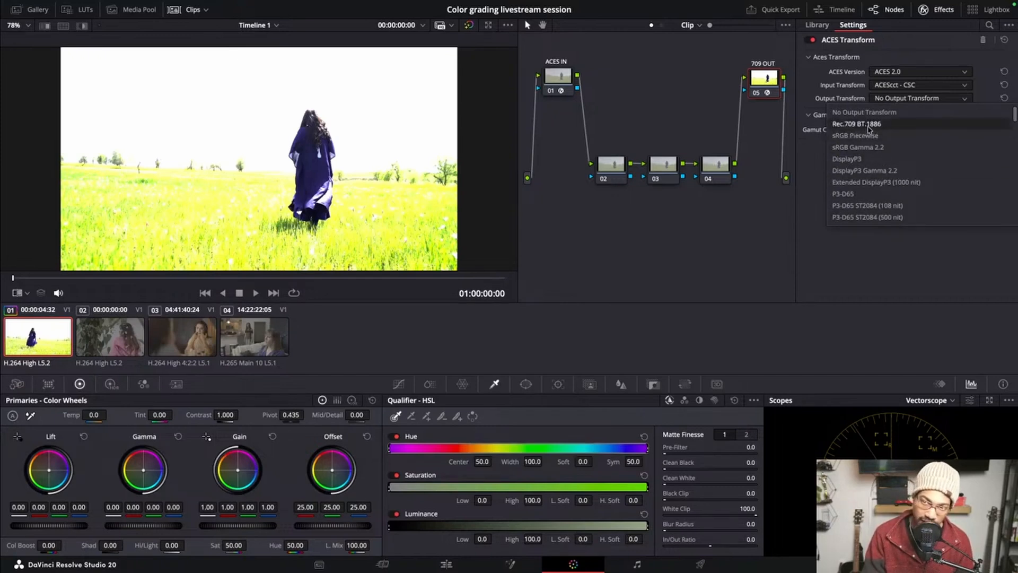
{"action": "left_click", "coordinate": [869, 128]}
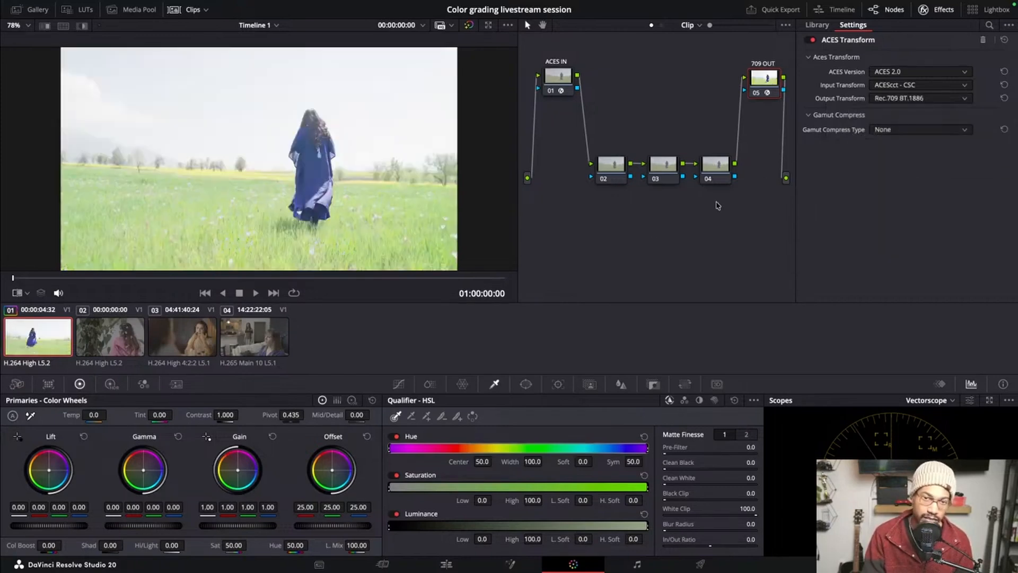
Move a short way into the first clip and switch the scope display to Waveform
{"action": "mouse_move", "coordinate": [25, 276]}
{"action": "left_mouse_down"}
{"action": "mouse_move", "coordinate": [269, 295]}
{"action": "mouse_move", "coordinate": [364, 279]}
{"action": "mouse_move", "coordinate": [485, 281]}
{"action": "mouse_move", "coordinate": [144, 262]}
{"action": "mouse_move", "coordinate": [45, 277]}
{"action": "left_mouse_up"}
{"action": "key", "text": "space"}
{"action": "left_click", "coordinate": [952, 401]}
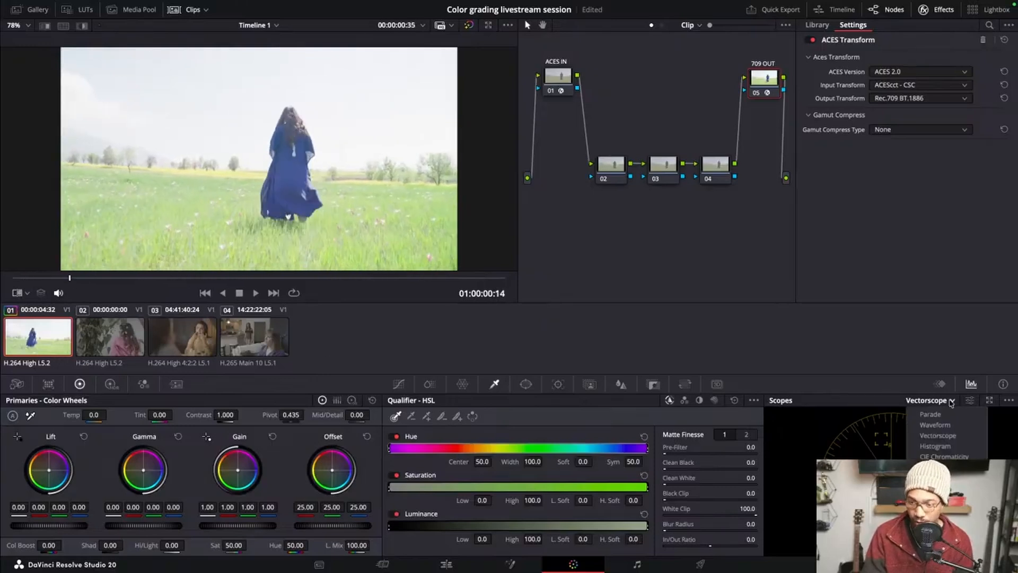
{"action": "left_click", "coordinate": [930, 414]}
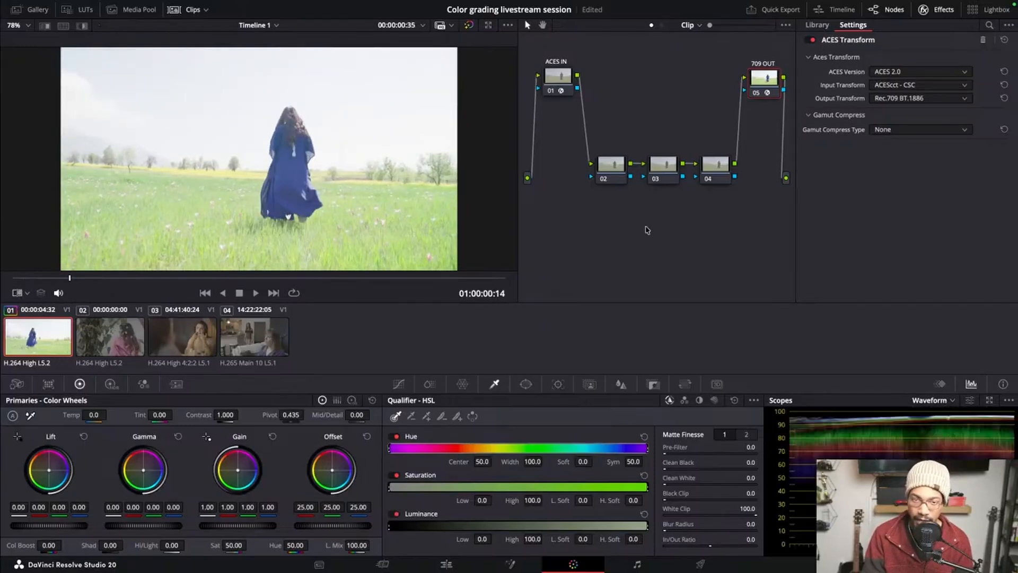
Lower the Global exposure of node 02 with the HDR color wheels
{"action": "left_click", "coordinate": [617, 170]}
{"action": "left_click_drag", "start_coordinate": [617, 170], "coordinate": [611, 163]}
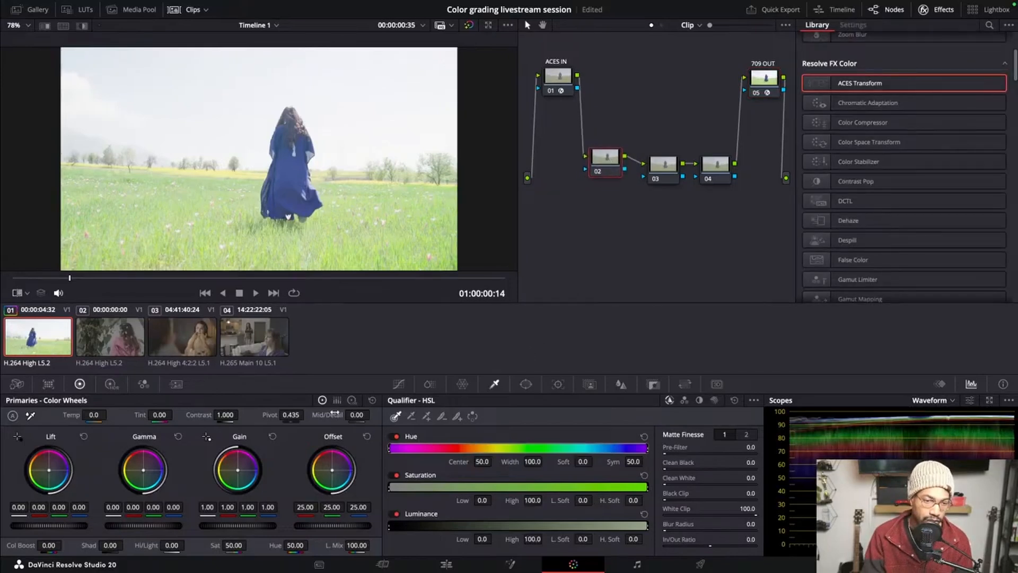
{"action": "left_click", "coordinate": [110, 384]}
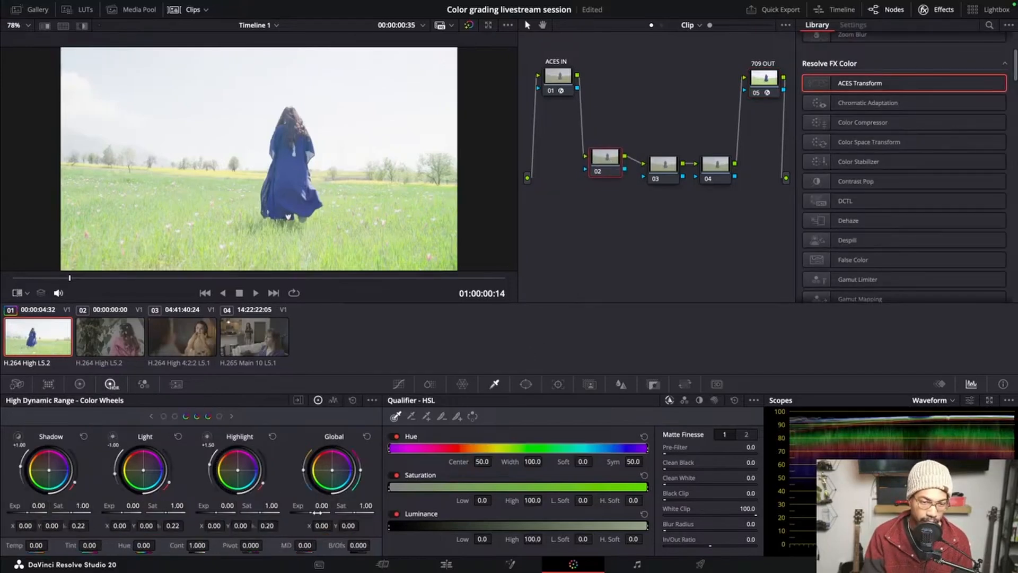
{"action": "left_click_drag", "start_coordinate": [322, 512], "coordinate": [296, 512]}
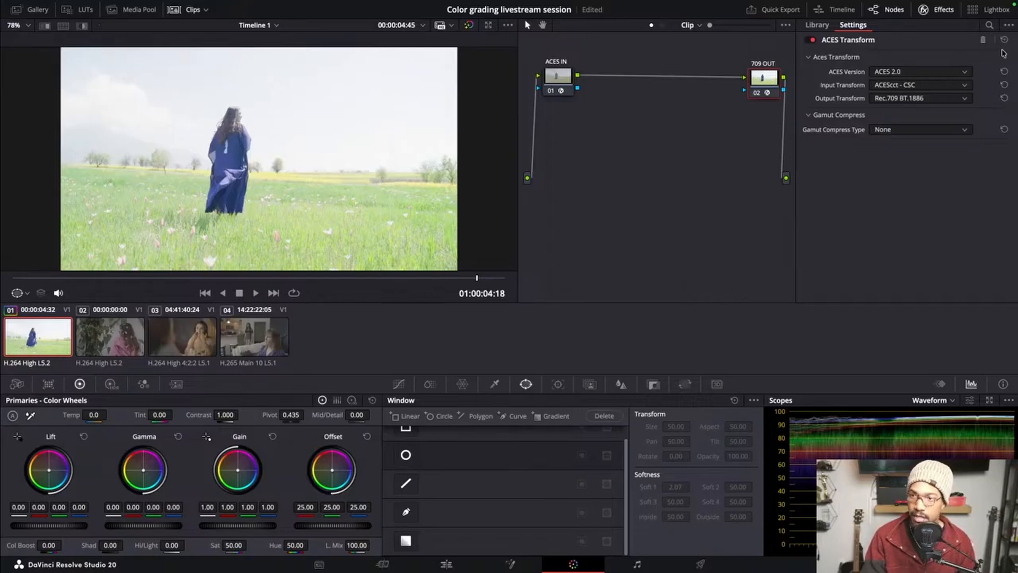
Reset the node grades of the 709 OUT and ACES IN nodes to remove their ACES transforms
{"action": "right_click", "coordinate": [764, 81]}
{"action": "left_click", "coordinate": [798, 89]}
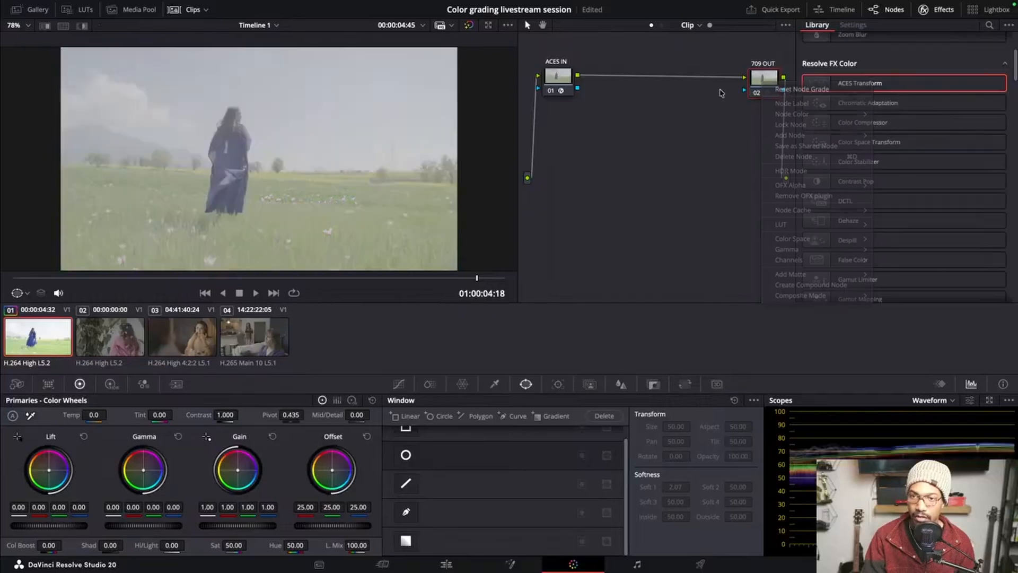
{"action": "right_click", "coordinate": [561, 82]}
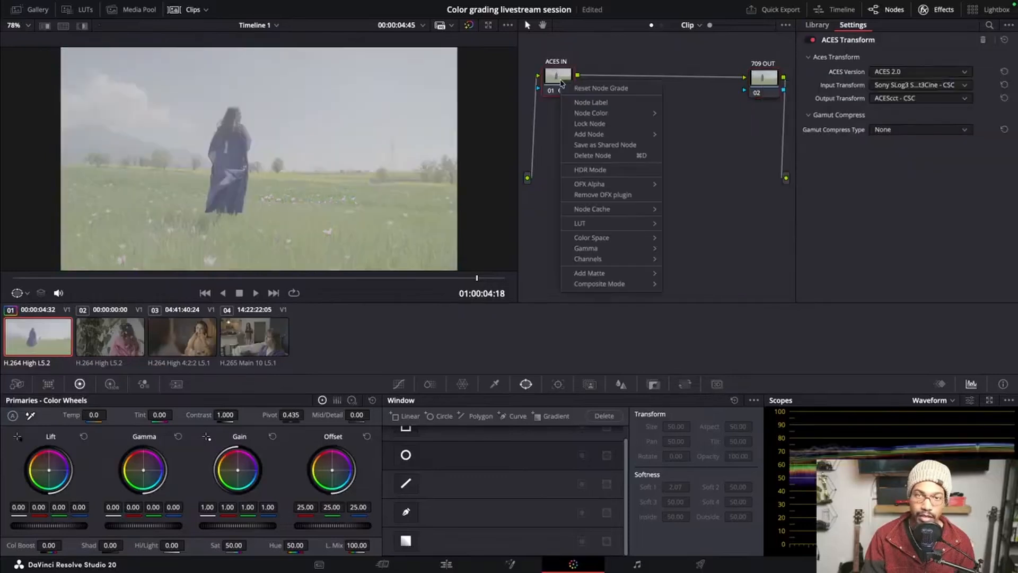
{"action": "left_click", "coordinate": [599, 88]}
Rename the ACES IN node as DWG IN
{"action": "right_click", "coordinate": [567, 87]}
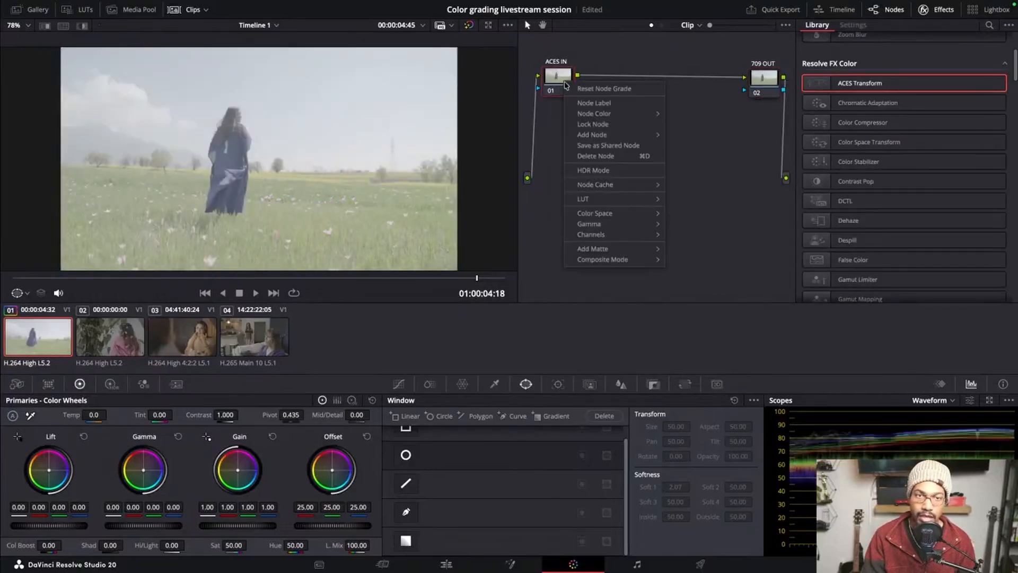
{"action": "left_click", "coordinate": [595, 103]}
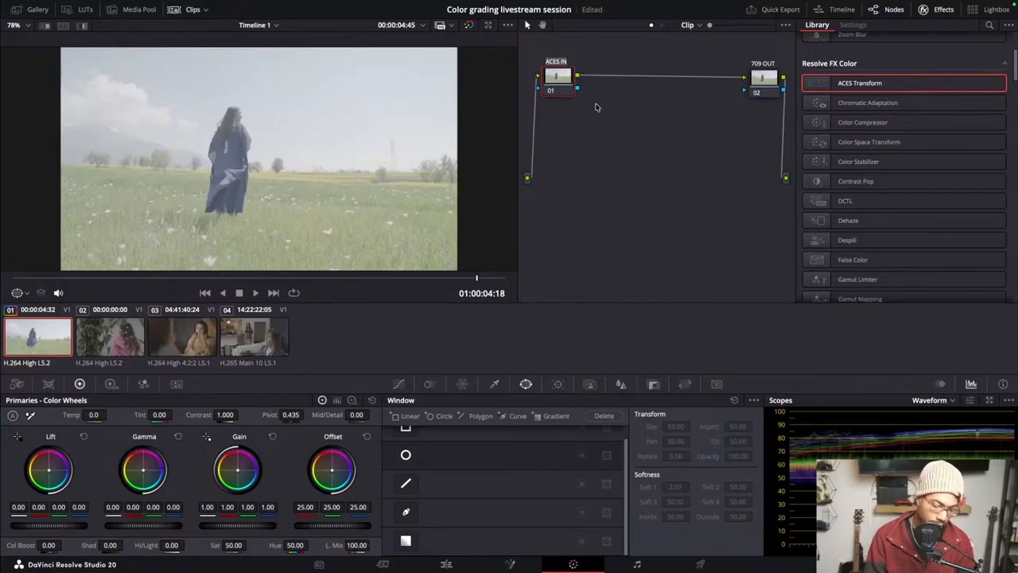
{"action": "type", "text": "DWG"}
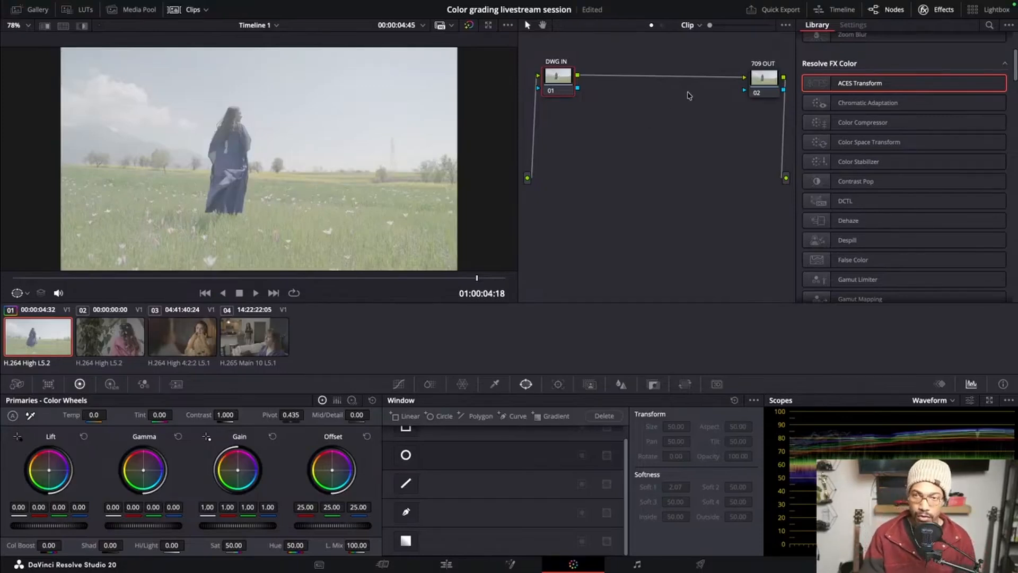
Nudge both nodes slightly and apply the Color Space Transform effect to DWG IN and 709 OUT
{"action": "left_click_drag", "start_coordinate": [764, 80], "coordinate": [760, 83]}
{"action": "left_click_drag", "start_coordinate": [552, 82], "coordinate": [551, 85]}
{"action": "left_click", "coordinate": [755, 88]}
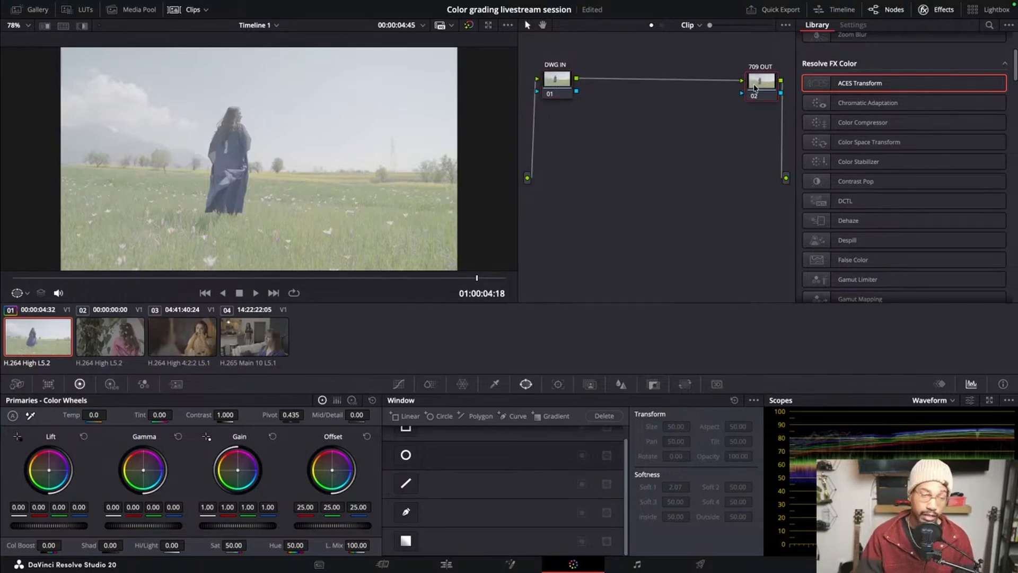
{"action": "scroll", "coordinate": [871, 196], "scroll_direction": "down", "scroll_amount": 3}
{"action": "scroll", "coordinate": [871, 197], "scroll_direction": "up", "scroll_amount": 5}
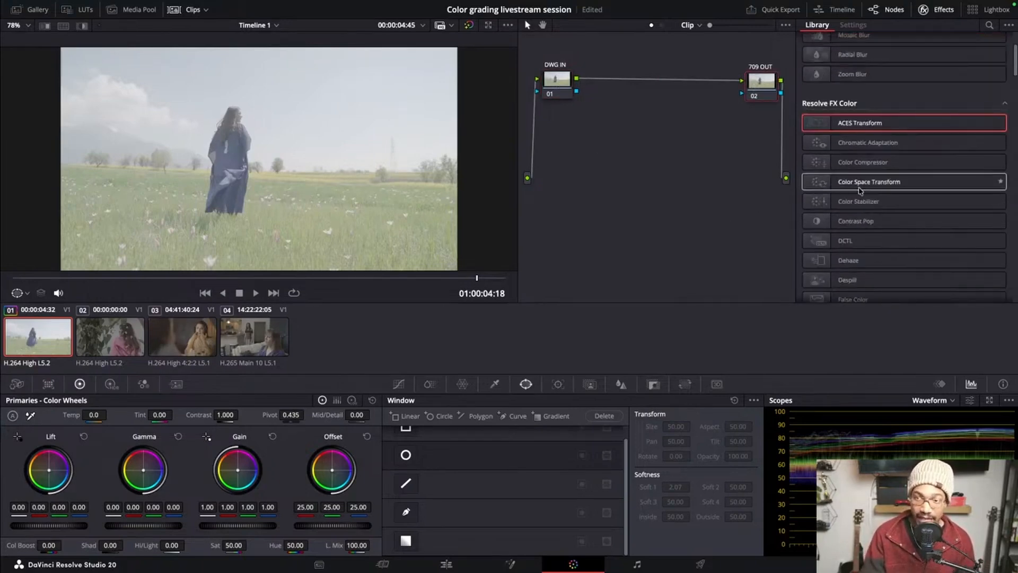
{"action": "left_click_drag", "start_coordinate": [825, 181], "coordinate": [557, 82]}
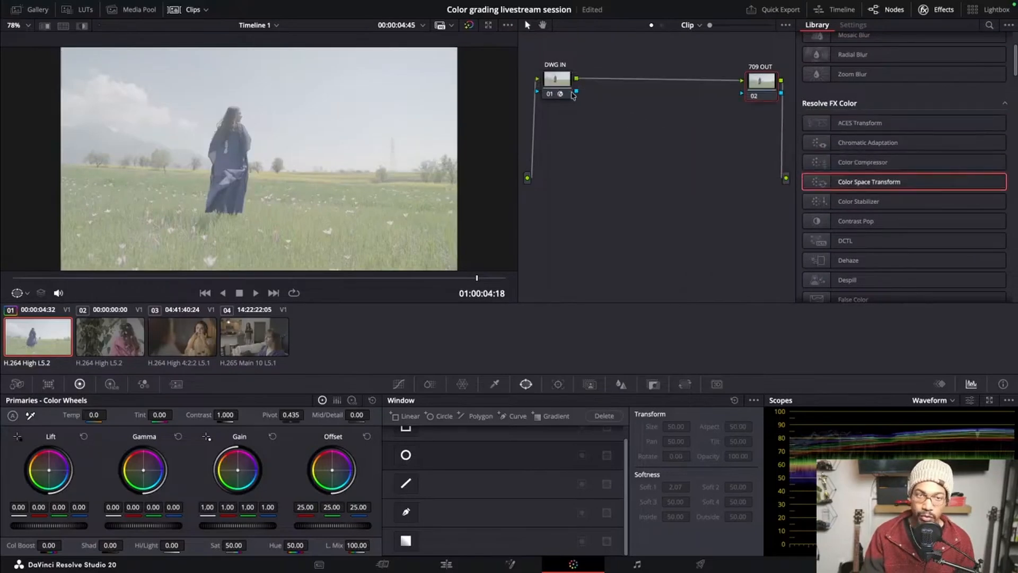
{"action": "left_click_drag", "start_coordinate": [815, 179], "coordinate": [762, 82]}
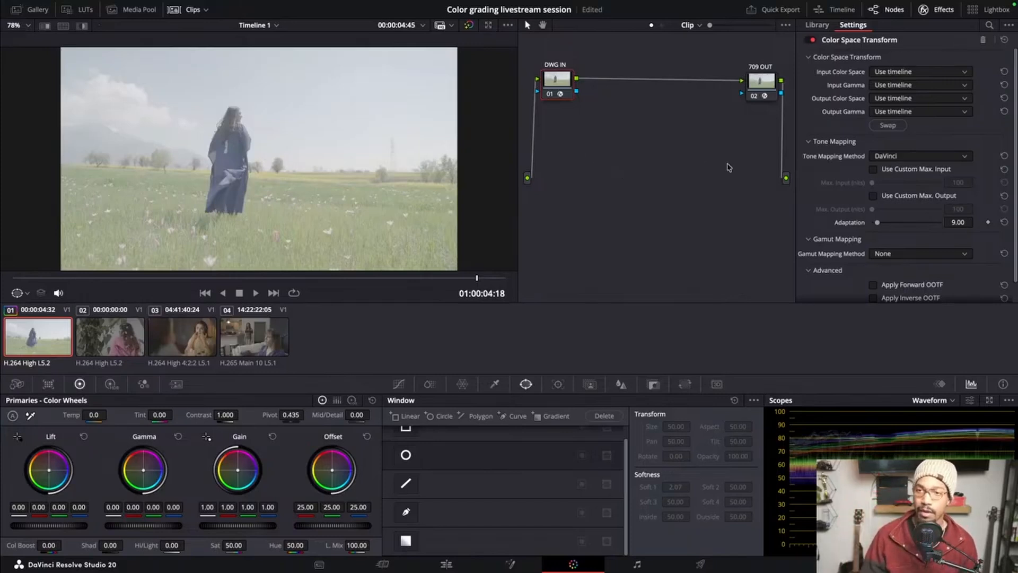
Set the input color space of the DWG IN node's Color Space Transform to Sony S-Gamut3.Cine
{"action": "left_click", "coordinate": [913, 72]}
{"action": "scroll", "coordinate": [918, 169], "scroll_direction": "down", "scroll_amount": 3}
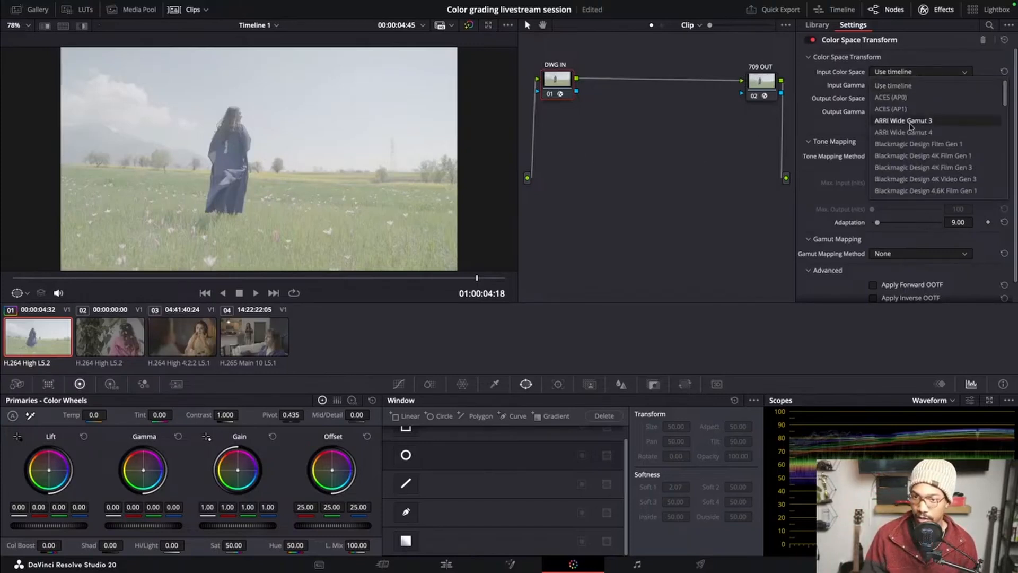
{"action": "scroll", "coordinate": [918, 169], "scroll_direction": "down", "scroll_amount": 10}
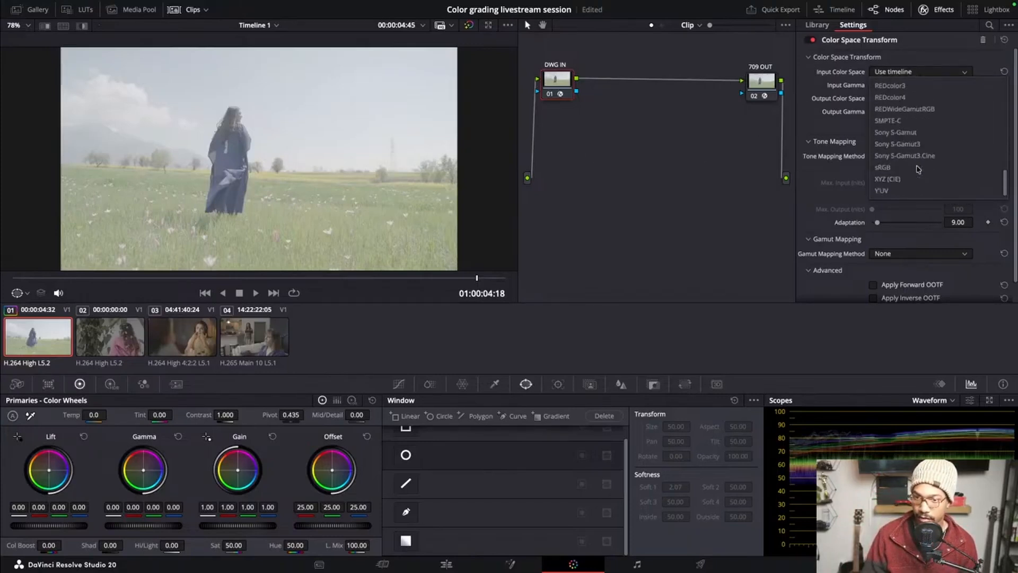
{"action": "scroll", "coordinate": [918, 169], "scroll_direction": "up", "scroll_amount": 1}
{"action": "scroll", "coordinate": [918, 169], "scroll_direction": "up", "scroll_amount": 1}
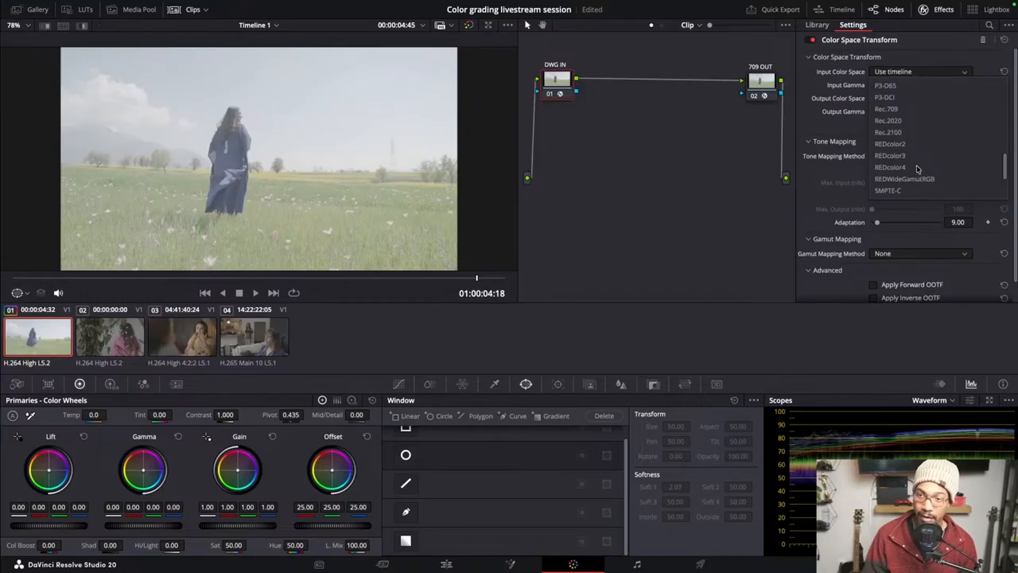
{"action": "scroll", "coordinate": [918, 169], "scroll_direction": "up", "scroll_amount": 8}
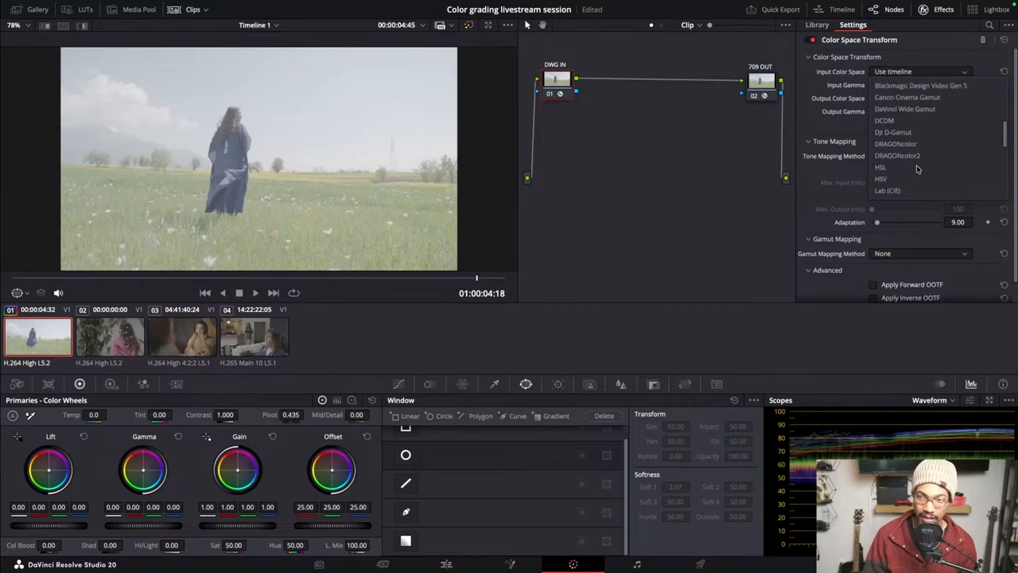
{"action": "scroll", "coordinate": [918, 169], "scroll_direction": "up", "scroll_amount": 1}
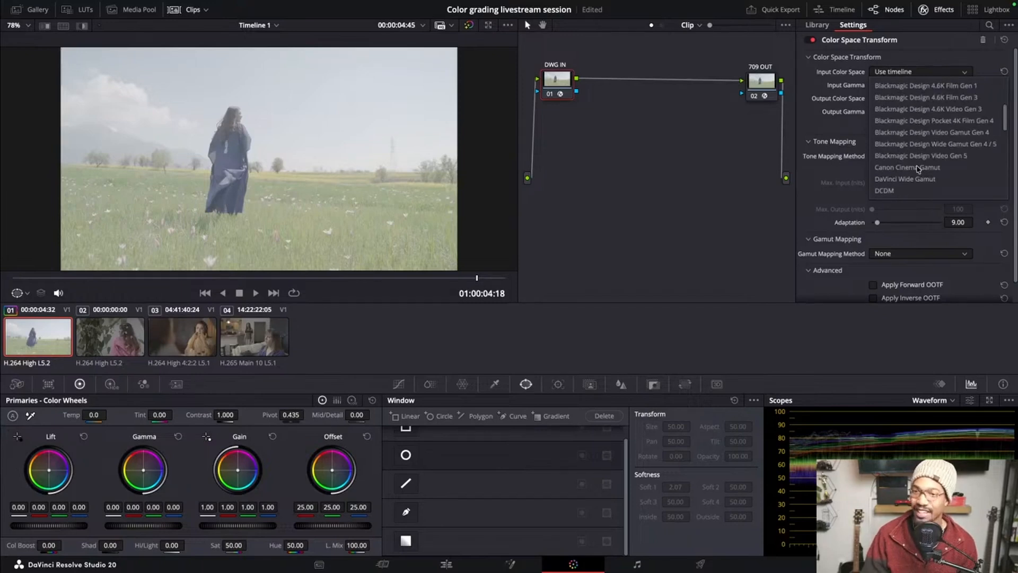
{"action": "scroll", "coordinate": [918, 168], "scroll_direction": "up", "scroll_amount": 2}
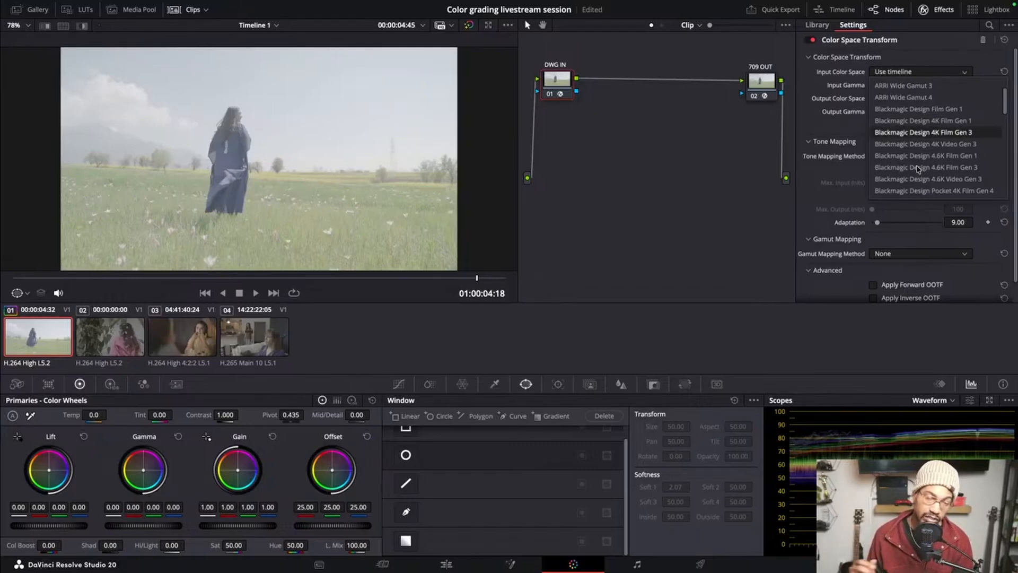
{"action": "scroll", "coordinate": [919, 166], "scroll_direction": "down", "scroll_amount": 3}
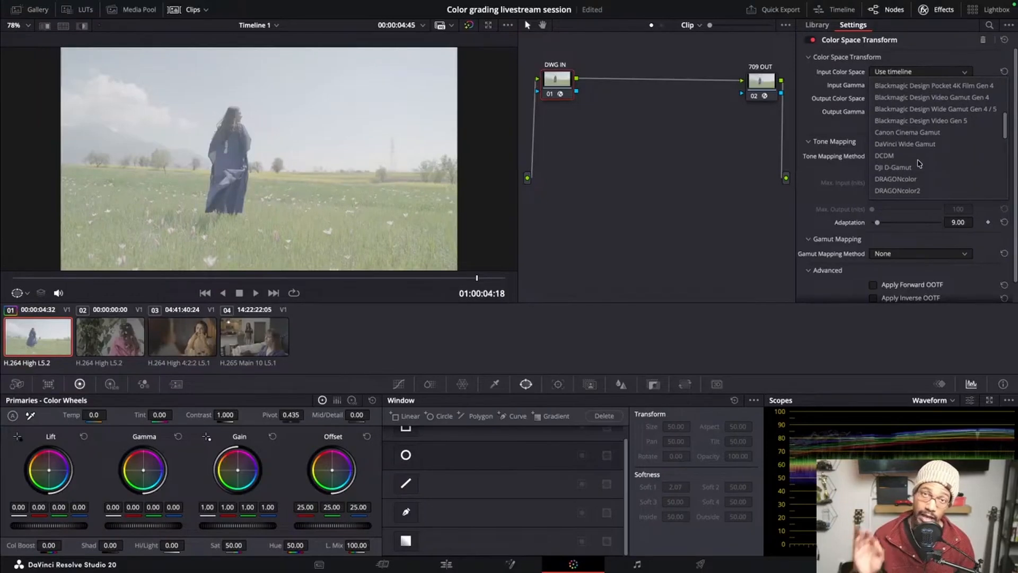
{"action": "scroll", "coordinate": [919, 163], "scroll_direction": "down", "scroll_amount": 2}
{"action": "scroll", "coordinate": [918, 165], "scroll_direction": "down", "scroll_amount": 3}
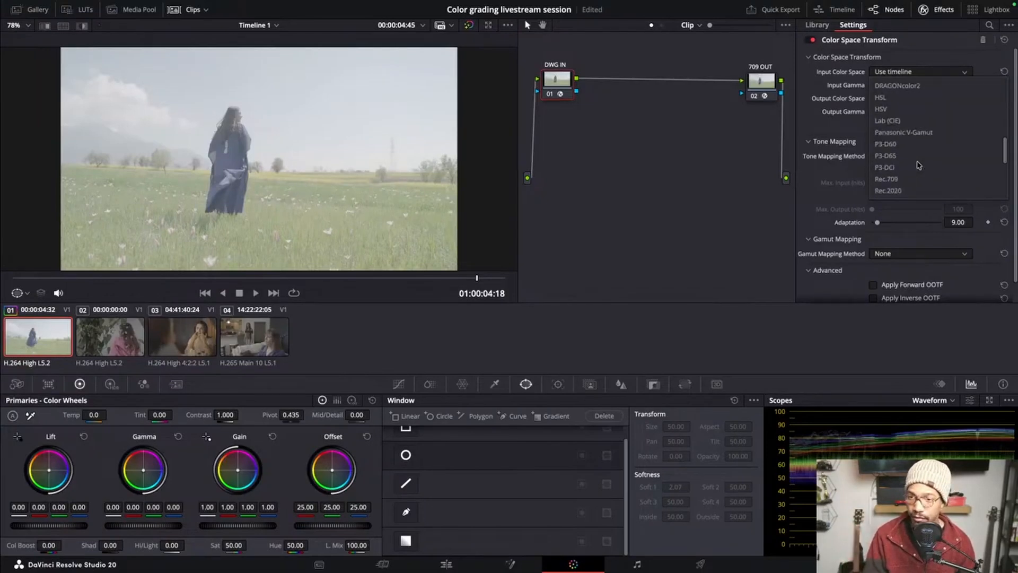
{"action": "scroll", "coordinate": [919, 166], "scroll_direction": "up", "scroll_amount": 5}
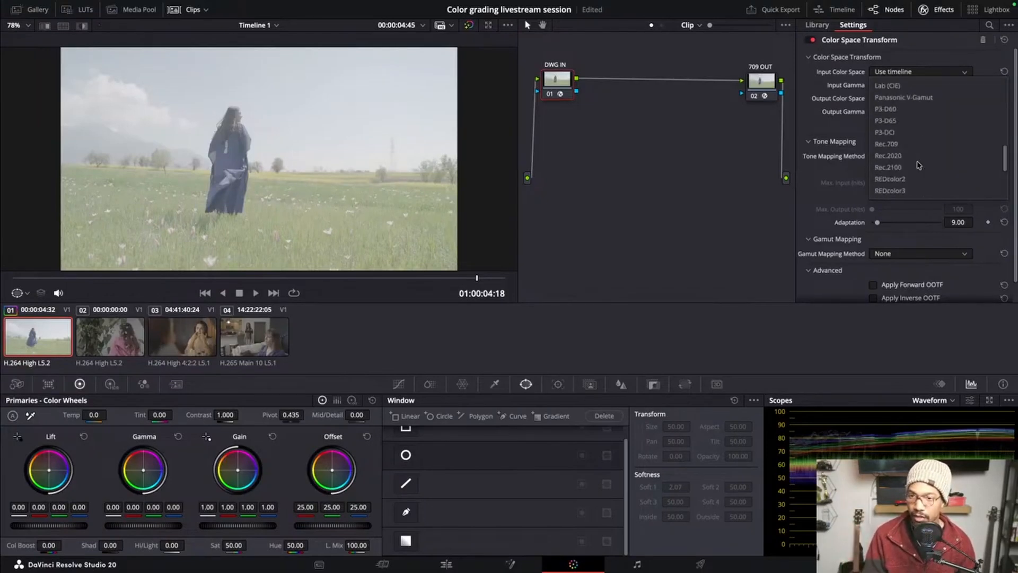
{"action": "scroll", "coordinate": [919, 165], "scroll_direction": "up", "scroll_amount": 4}
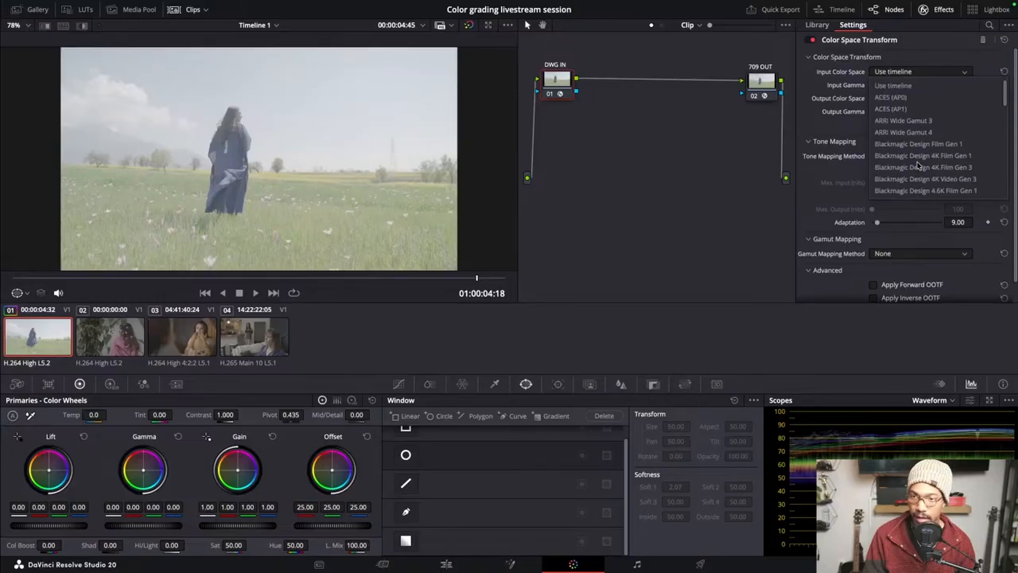
{"action": "scroll", "coordinate": [919, 166], "scroll_direction": "down", "scroll_amount": 6}
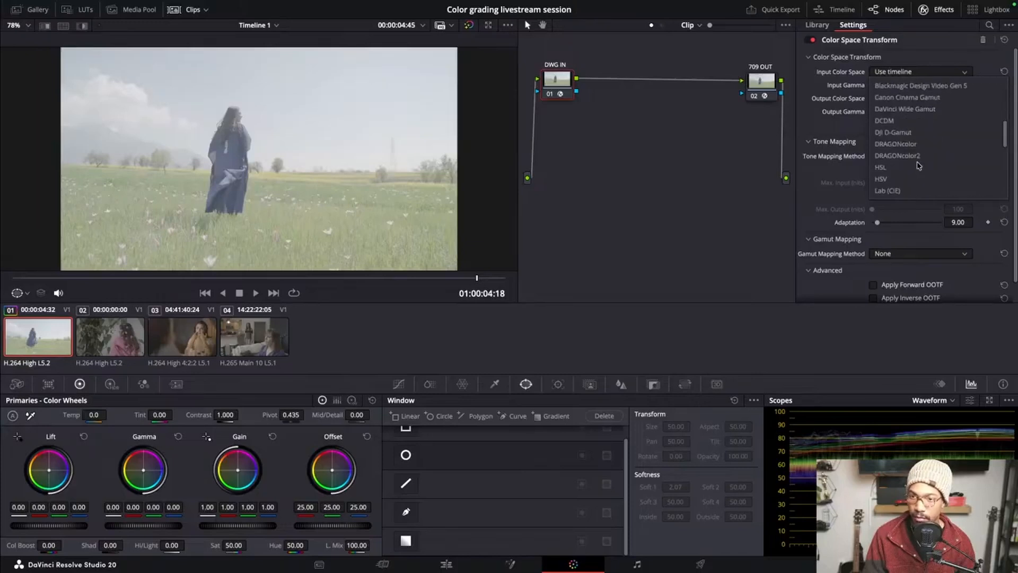
{"action": "scroll", "coordinate": [919, 166], "scroll_direction": "up", "scroll_amount": 3}
{"action": "scroll", "coordinate": [919, 165], "scroll_direction": "down", "scroll_amount": 10}
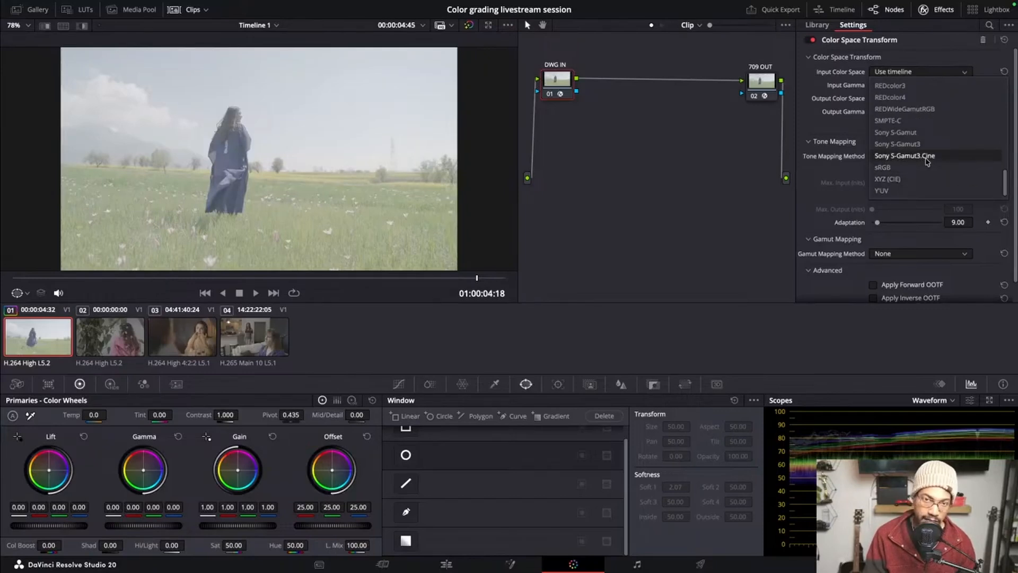
{"action": "left_click", "coordinate": [927, 158]}
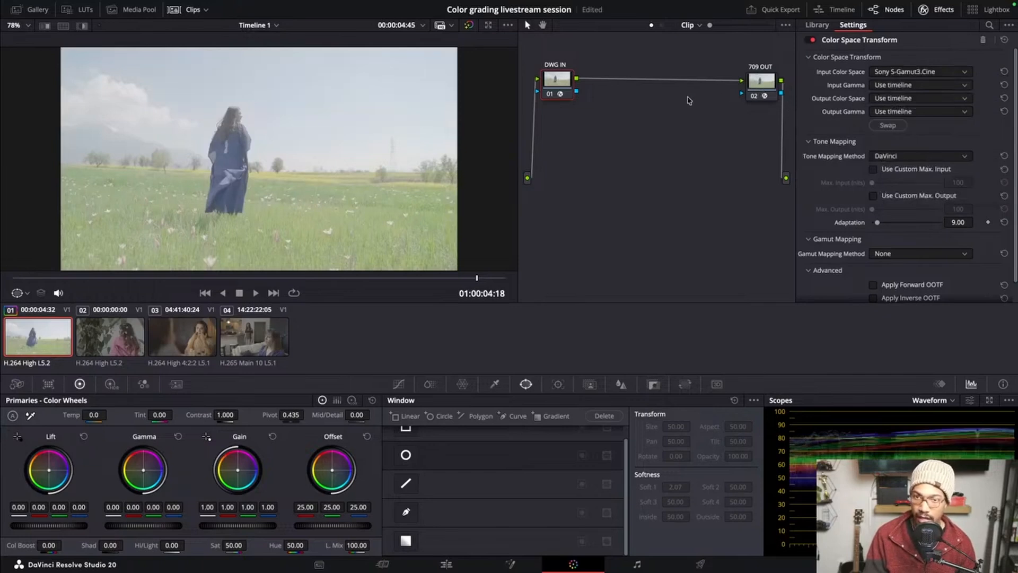
Set the DWG IN node's input gamma to Sony S-Log3
{"action": "left_click", "coordinate": [941, 84]}
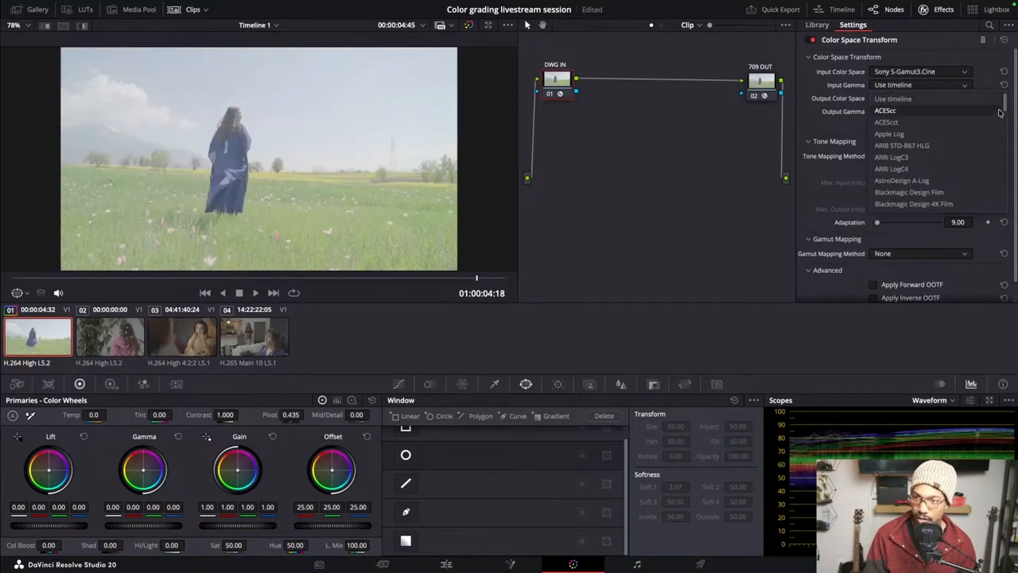
{"action": "left_click_drag", "start_coordinate": [1005, 105], "coordinate": [1010, 197]}
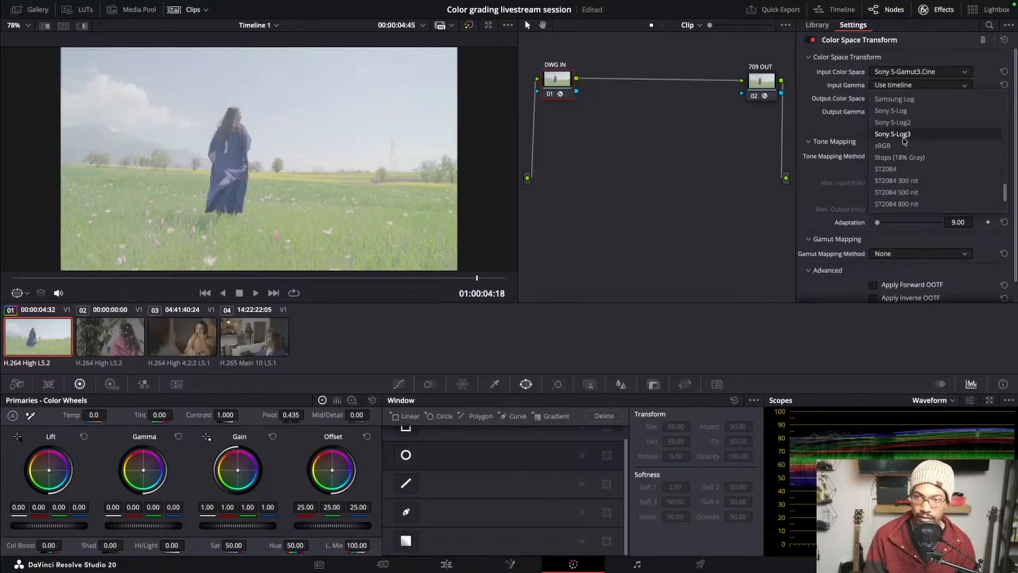
{"action": "left_click", "coordinate": [902, 134]}
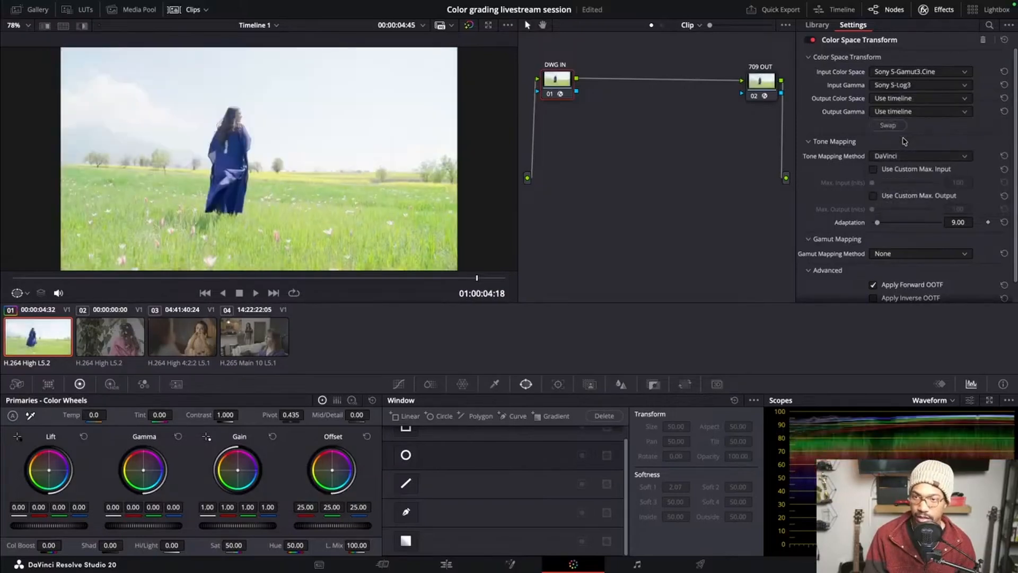
Set the DWG IN node's output color space to DaVinci Wide Gamut
{"action": "left_click", "coordinate": [912, 101]}
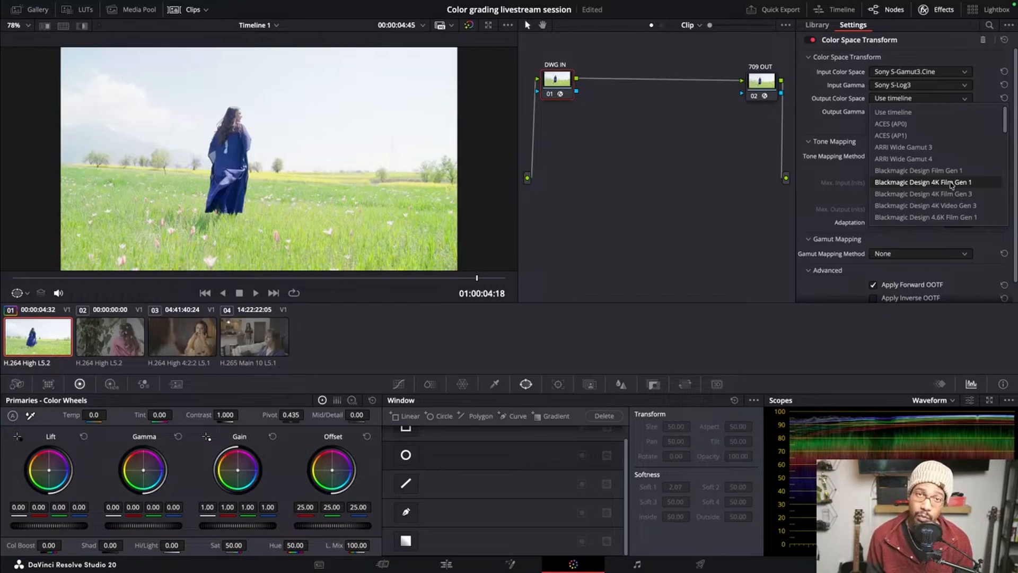
{"action": "scroll", "coordinate": [952, 184], "scroll_direction": "down", "scroll_amount": 5}
{"action": "scroll", "coordinate": [949, 191], "scroll_direction": "up", "scroll_amount": 3}
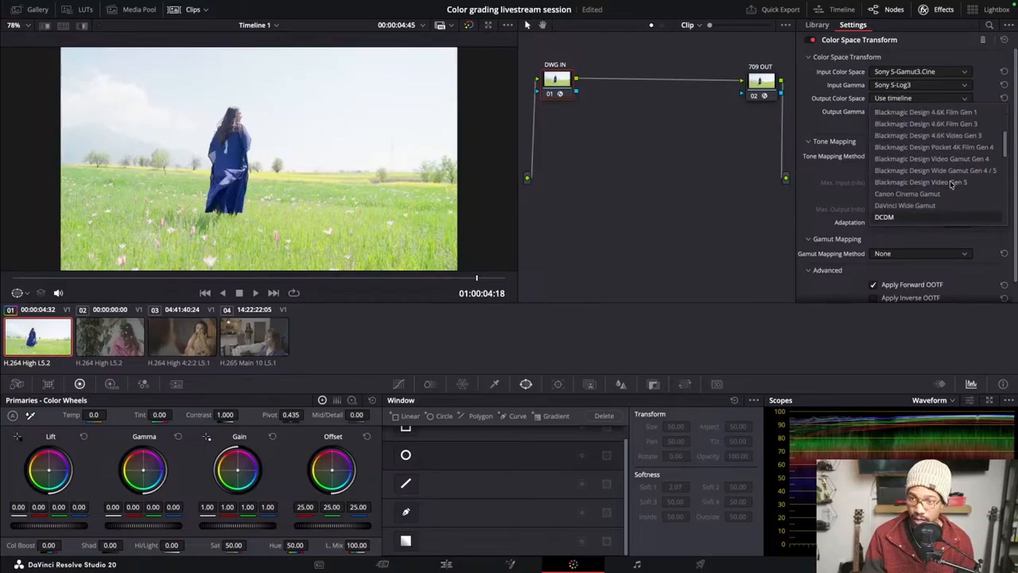
{"action": "left_click", "coordinate": [905, 205]}
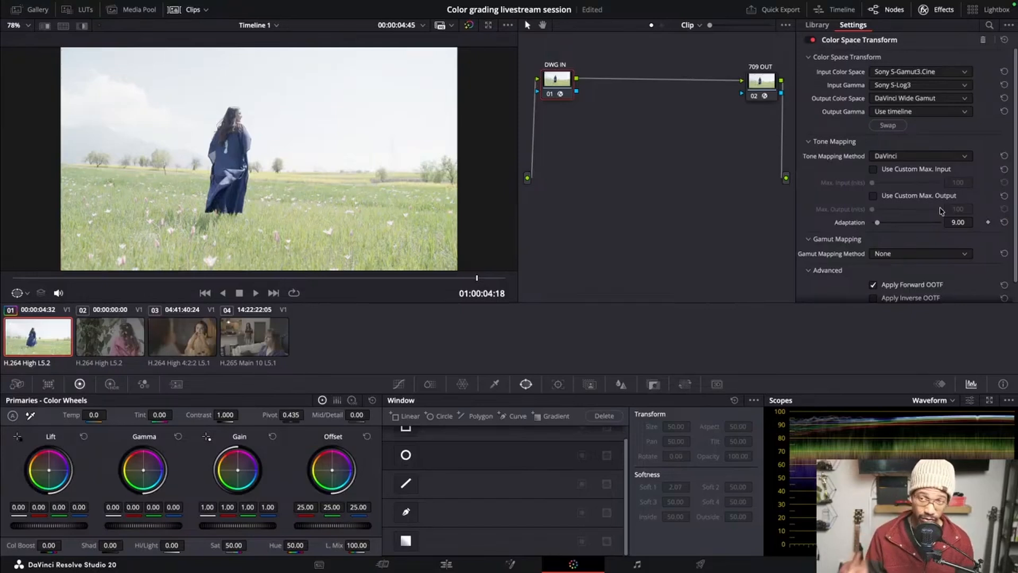
Set the output gamma of the DWG IN node's Color Space Transform to DaVinci Intermediate
{"action": "left_click", "coordinate": [953, 114]}
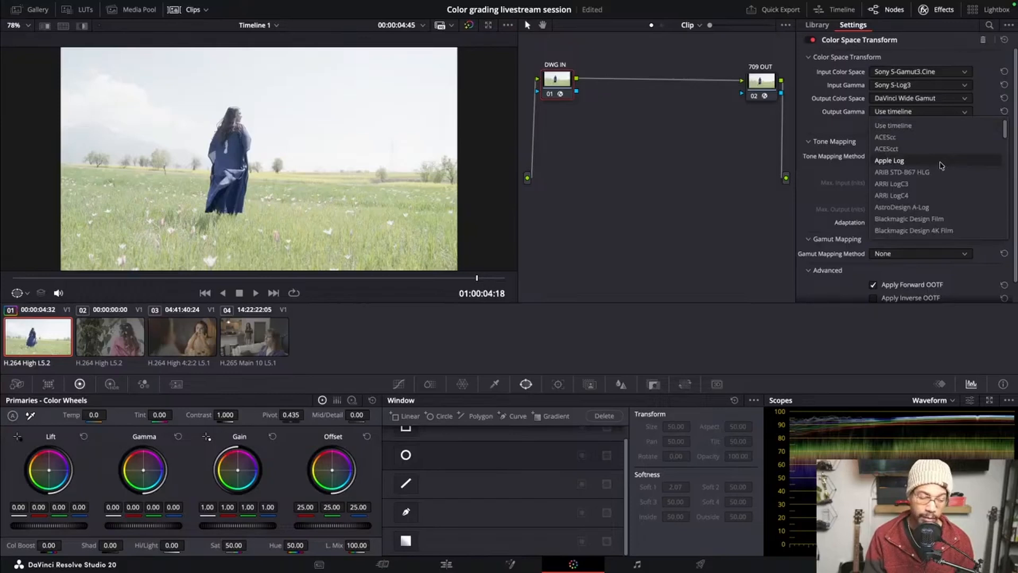
{"action": "scroll", "coordinate": [942, 170], "scroll_direction": "down", "scroll_amount": 6}
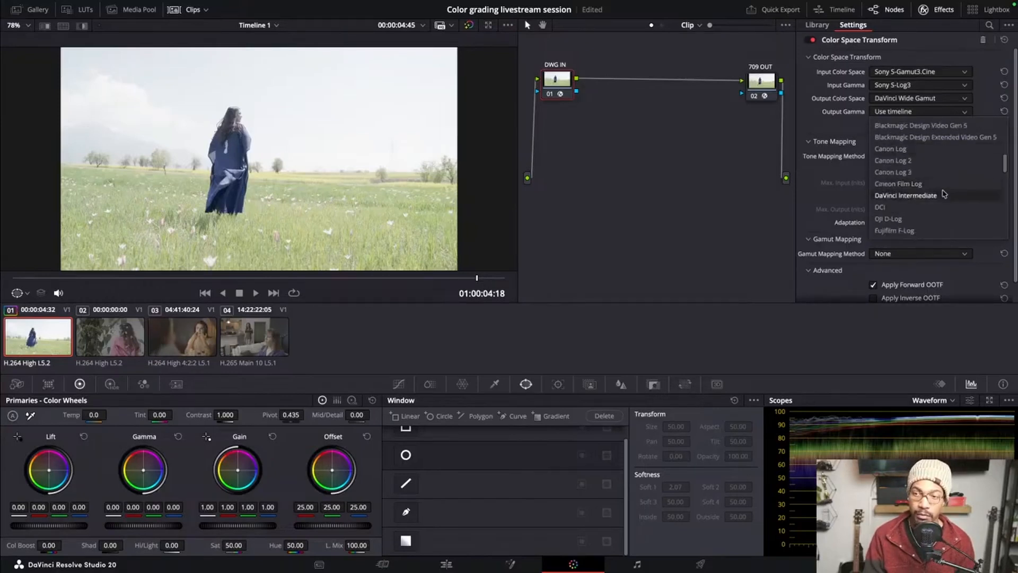
{"action": "scroll", "coordinate": [944, 195], "scroll_direction": "down", "scroll_amount": 3}
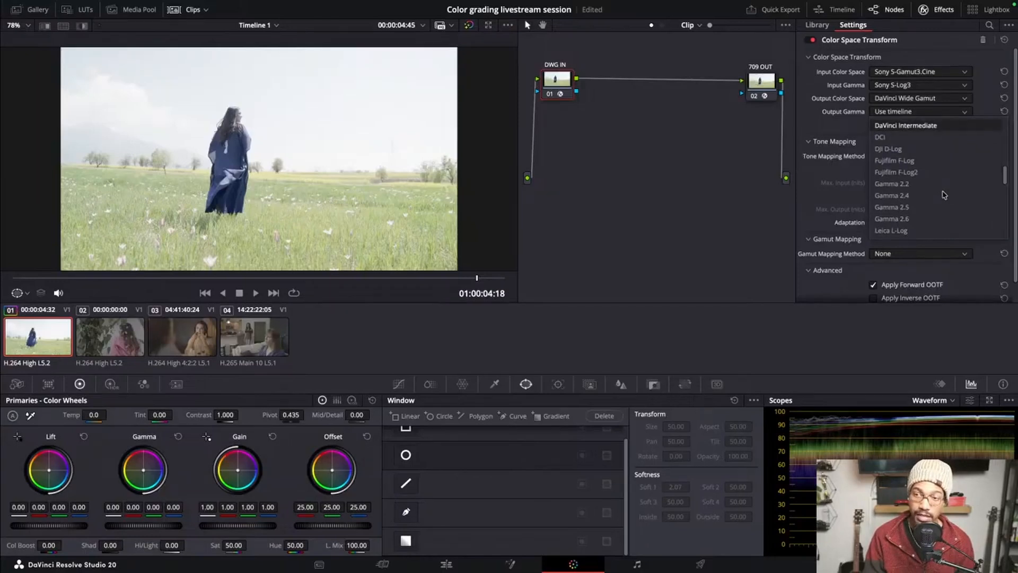
{"action": "scroll", "coordinate": [944, 195], "scroll_direction": "up", "scroll_amount": 1}
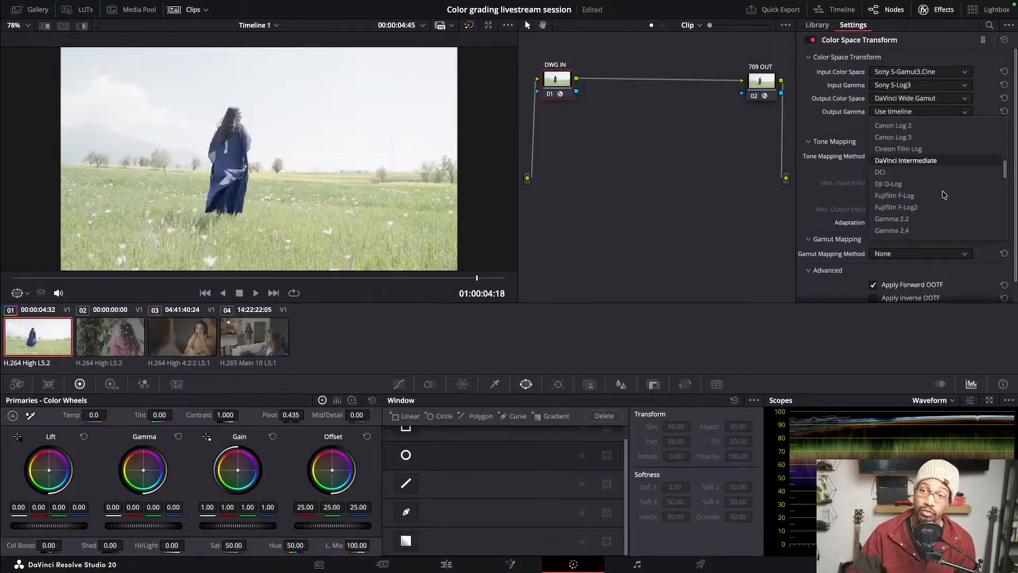
{"action": "scroll", "coordinate": [944, 195], "scroll_direction": "up", "scroll_amount": 1}
{"action": "scroll", "coordinate": [944, 195], "scroll_direction": "down", "scroll_amount": 1}
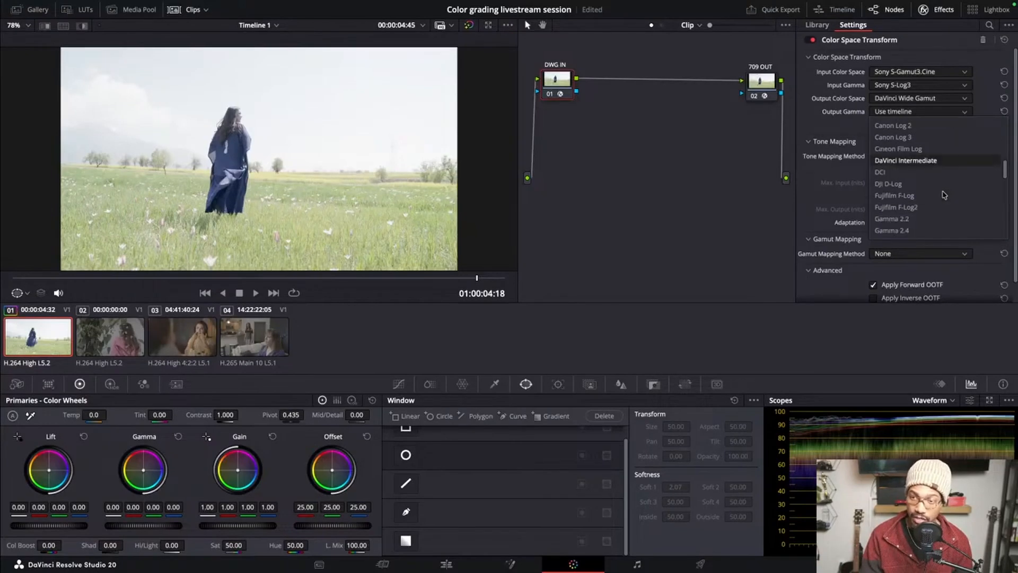
{"action": "left_click", "coordinate": [922, 165]}
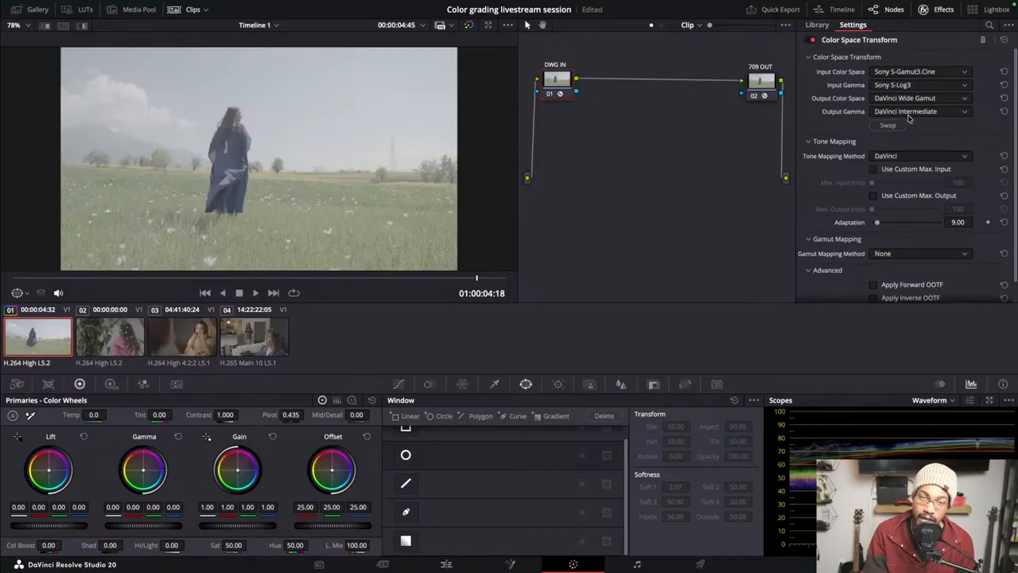
Add three serial nodes after DWG IN and arrange them in a row below the DWG IN and 709 OUT nodes
{"action": "left_click", "coordinate": [761, 91]}
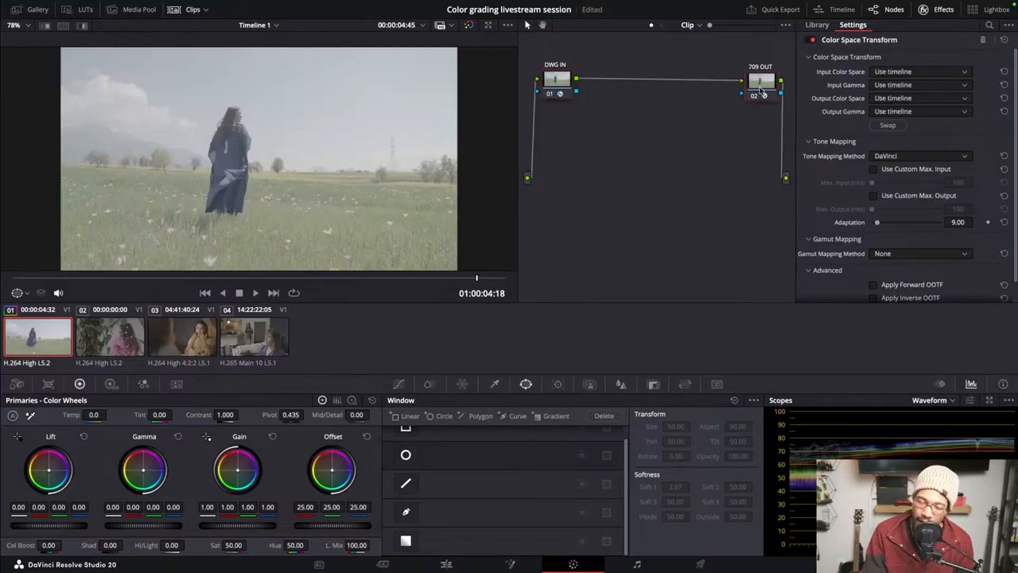
{"action": "left_click", "coordinate": [561, 85]}
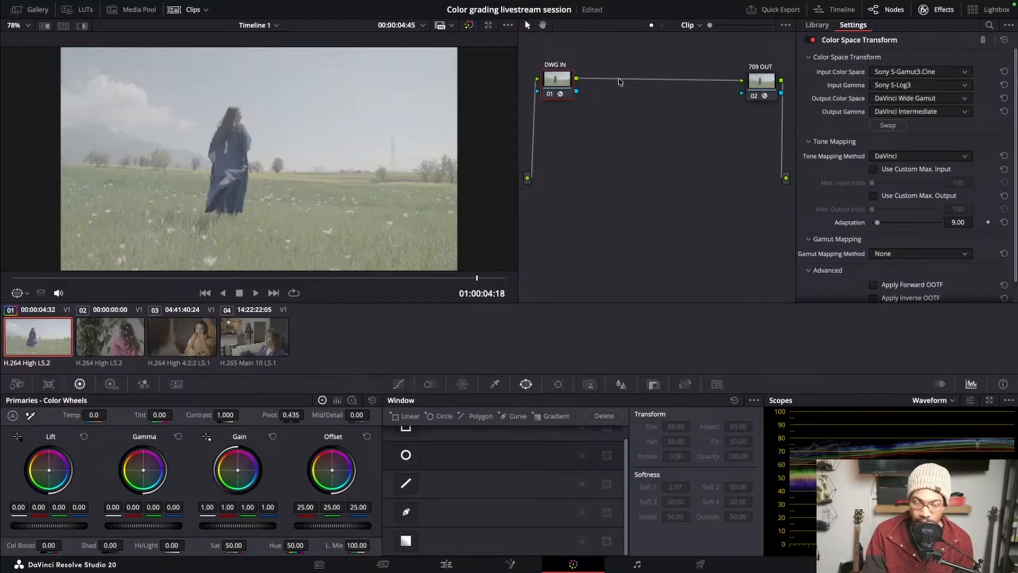
{"action": "key", "text": "alt+s"}
{"action": "key", "text": "alt+s"}
{"action": "key", "text": "alt+s"}
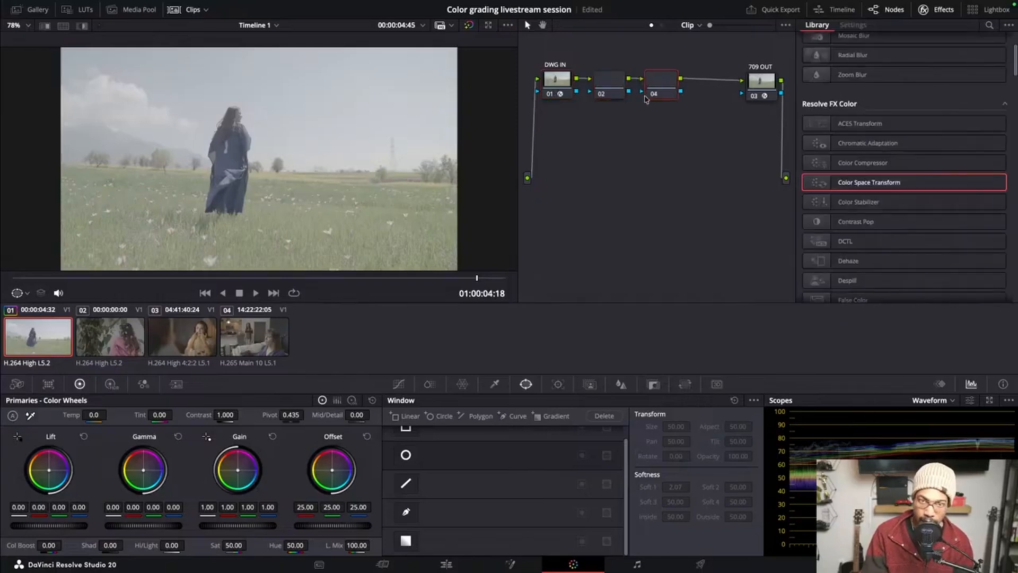
{"action": "left_click_drag", "start_coordinate": [665, 93], "coordinate": [661, 195]}
{"action": "left_click", "coordinate": [760, 87]}
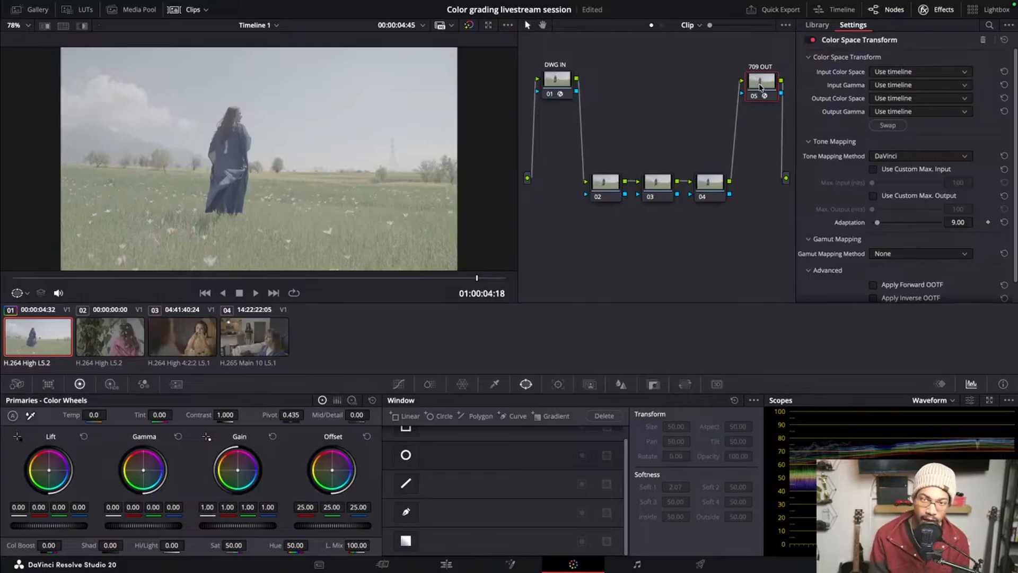
{"action": "left_click_drag", "start_coordinate": [634, 142], "coordinate": [738, 258]}
{"action": "left_click", "coordinate": [652, 136]}
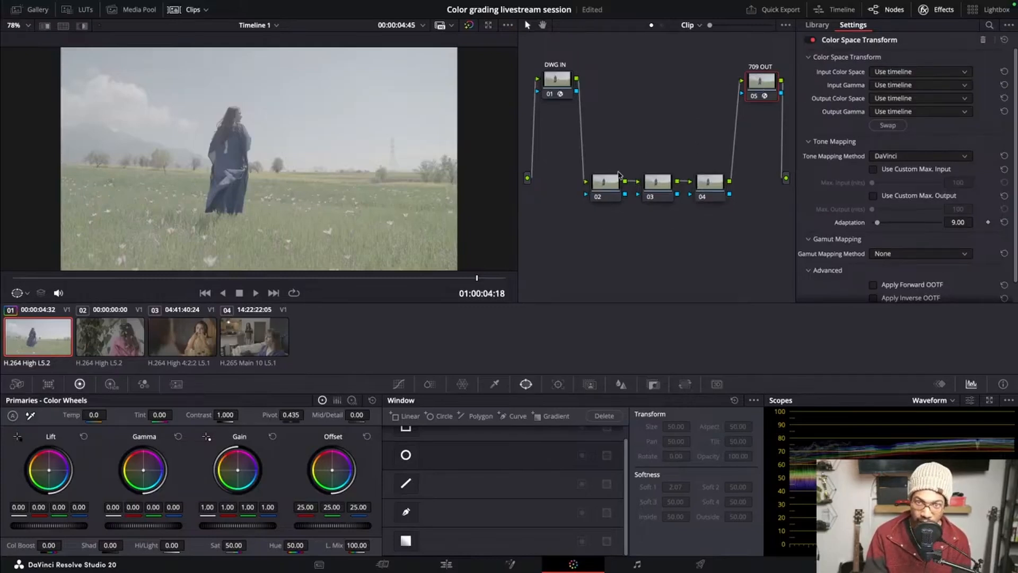
{"action": "left_click", "coordinate": [565, 98]}
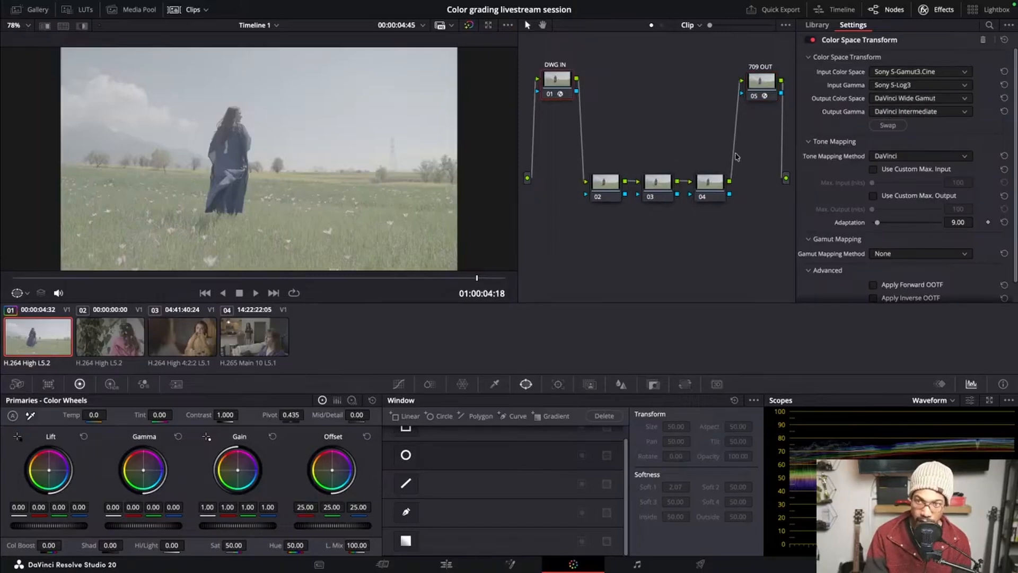
Set the input color space of the 709 OUT node's Color Space Transform to DaVinci Wide Gamut
{"action": "left_click", "coordinate": [755, 95]}
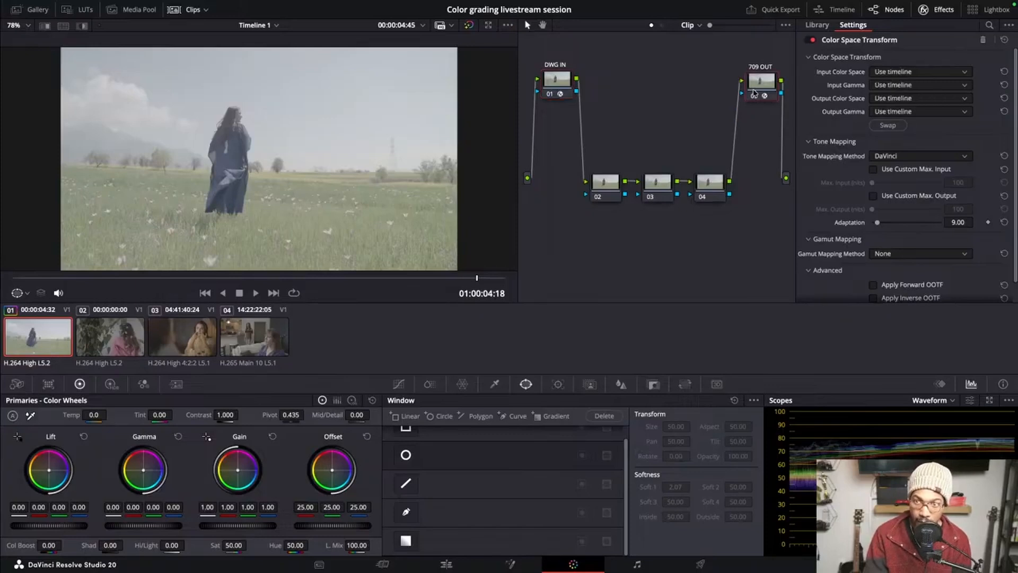
{"action": "left_click", "coordinate": [891, 74]}
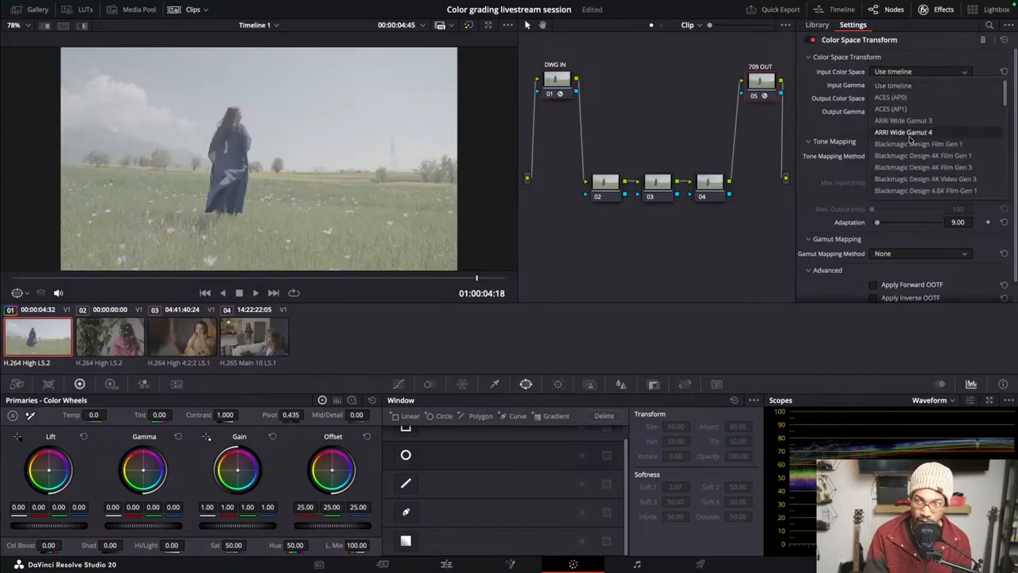
{"action": "scroll", "coordinate": [914, 155], "scroll_direction": "down", "scroll_amount": 5}
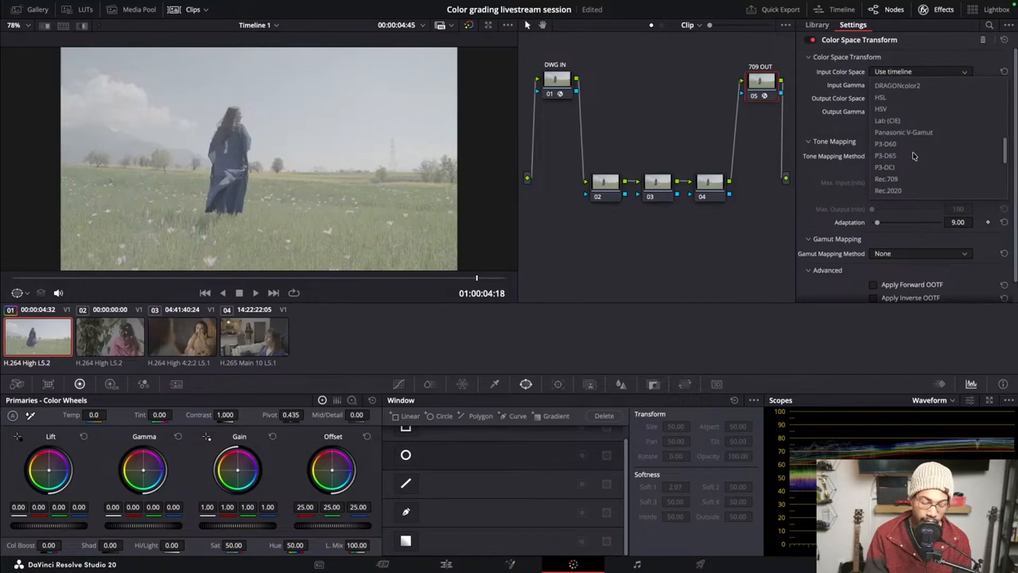
{"action": "scroll", "coordinate": [914, 155], "scroll_direction": "up", "scroll_amount": 5}
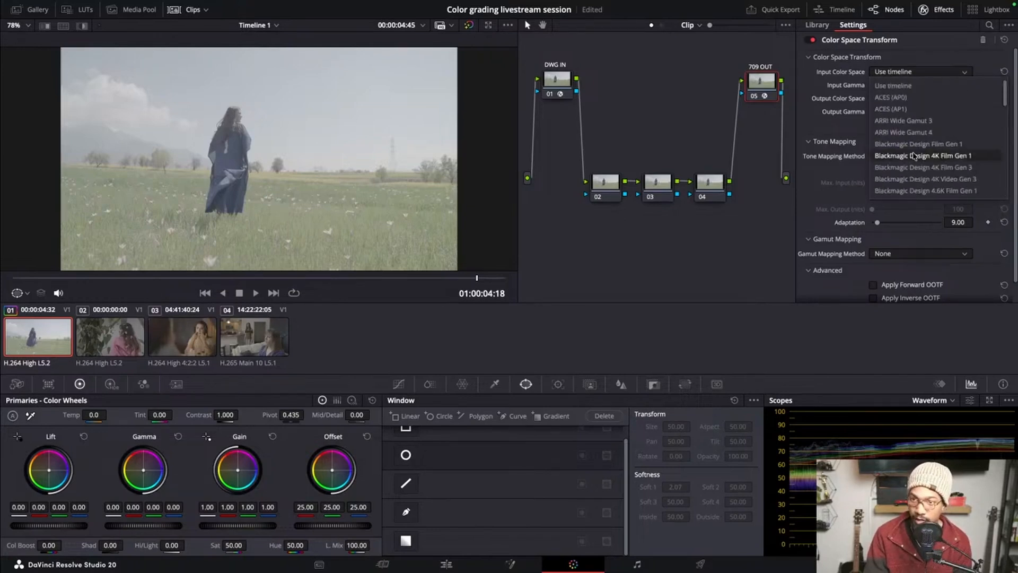
{"action": "scroll", "coordinate": [914, 155], "scroll_direction": "down", "scroll_amount": 1}
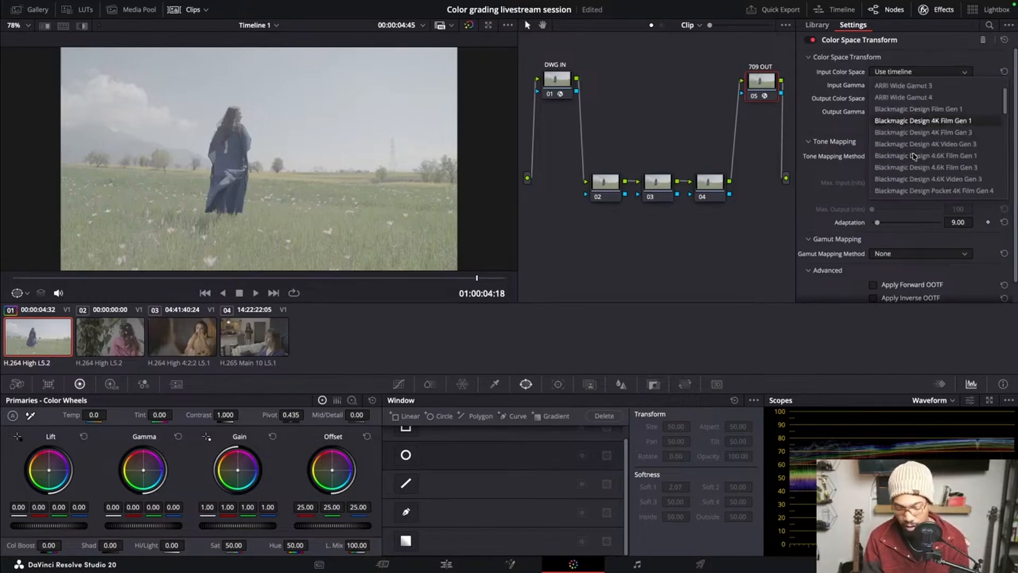
{"action": "scroll", "coordinate": [913, 155], "scroll_direction": "down", "scroll_amount": 4}
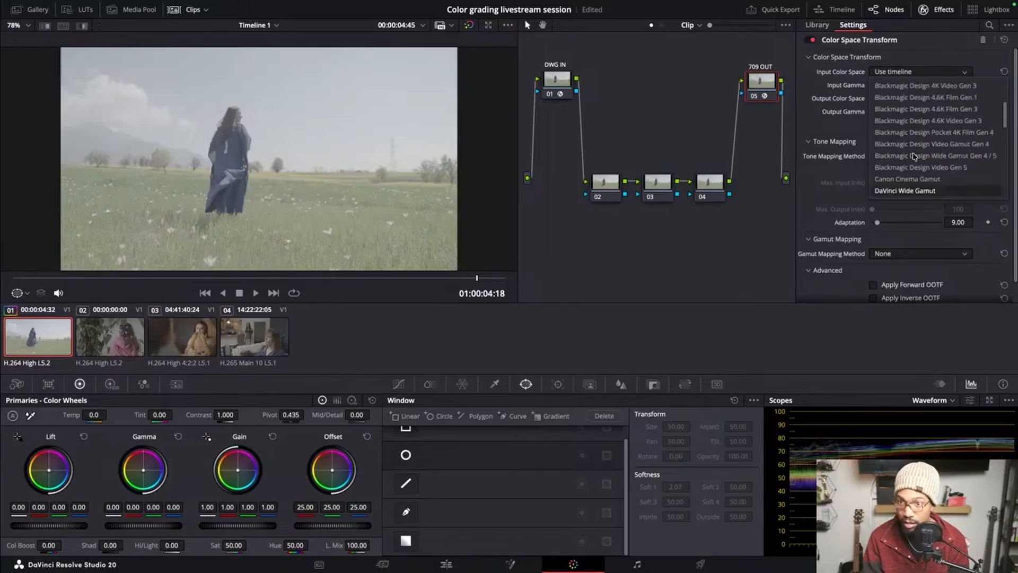
{"action": "left_click", "coordinate": [917, 190]}
Set the 709 OUT node's input gamma to DaVinci Intermediate
{"action": "left_click", "coordinate": [910, 86]}
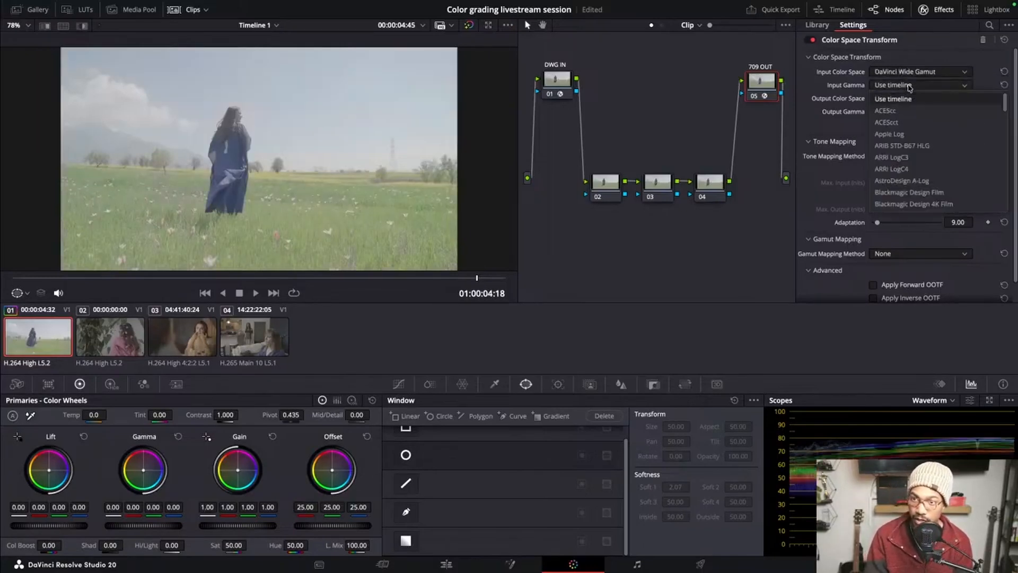
{"action": "scroll", "coordinate": [915, 154], "scroll_direction": "down", "scroll_amount": 5}
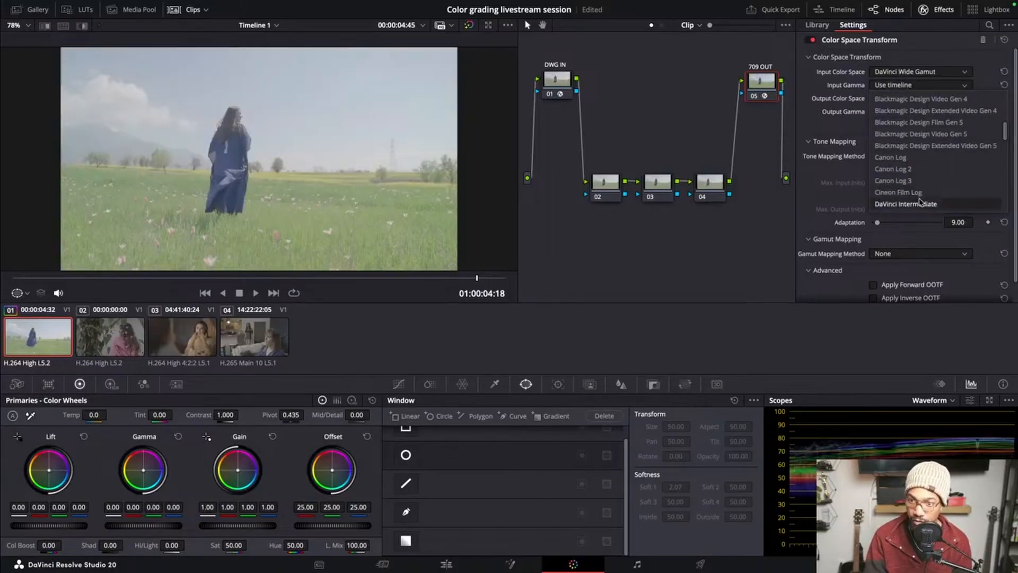
{"action": "left_click", "coordinate": [922, 202]}
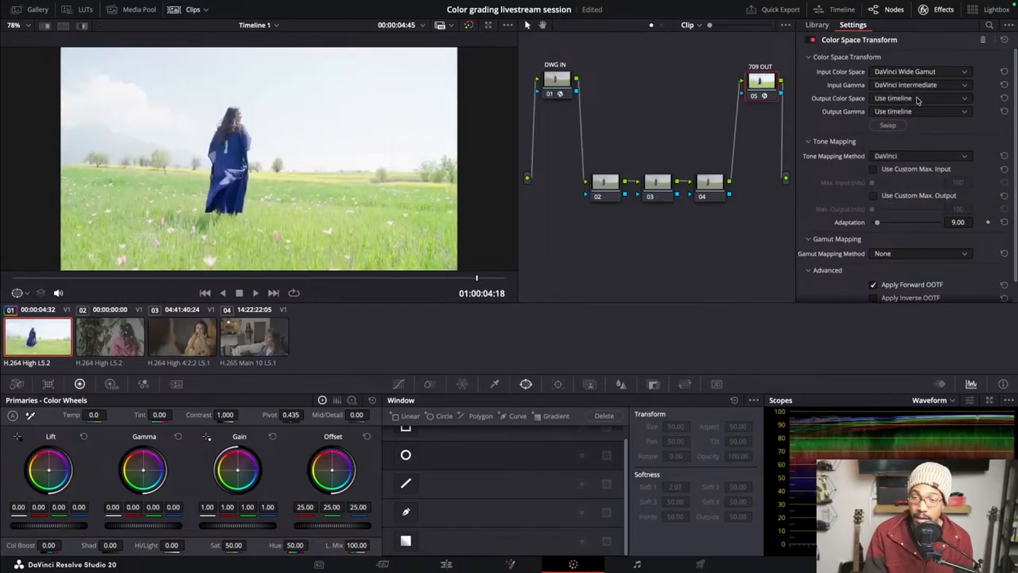
Set the 709 OUT node's output color space to Rec.709
{"action": "left_click", "coordinate": [918, 100]}
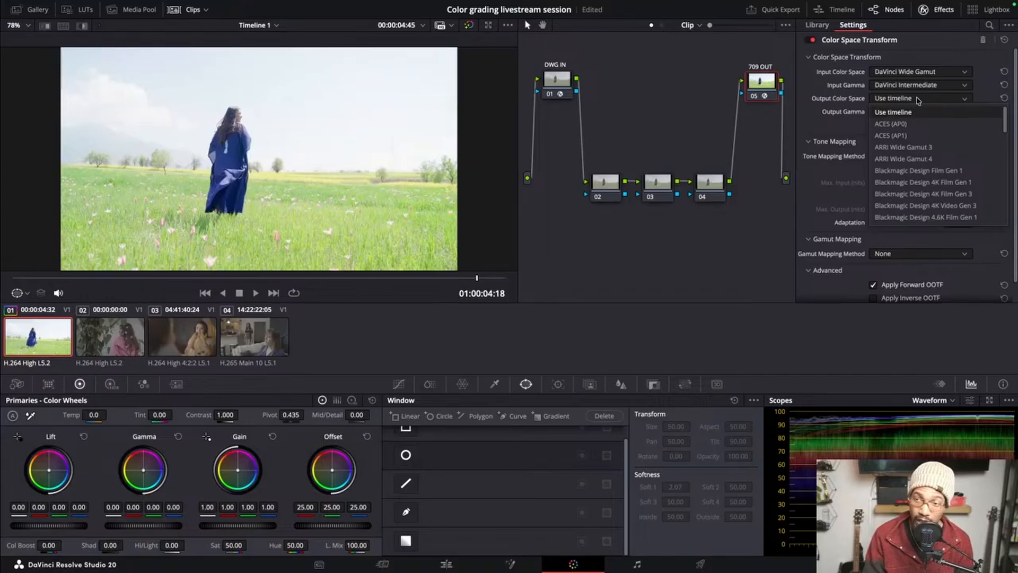
{"action": "scroll", "coordinate": [923, 155], "scroll_direction": "down", "scroll_amount": 10}
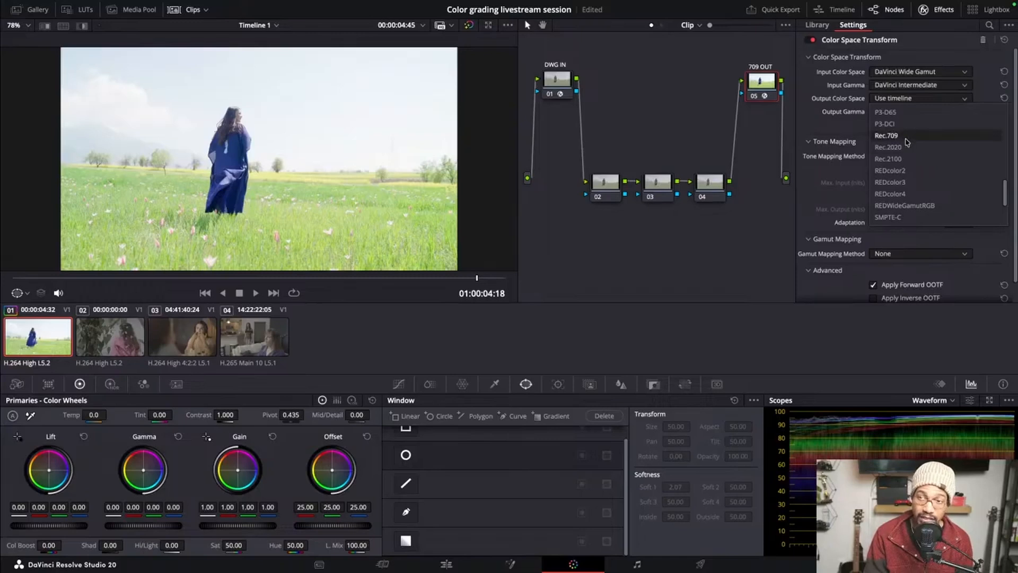
{"action": "left_click", "coordinate": [906, 137]}
Set the 709 OUT node's output gamma to Gamma 2.2
{"action": "left_click", "coordinate": [911, 113]}
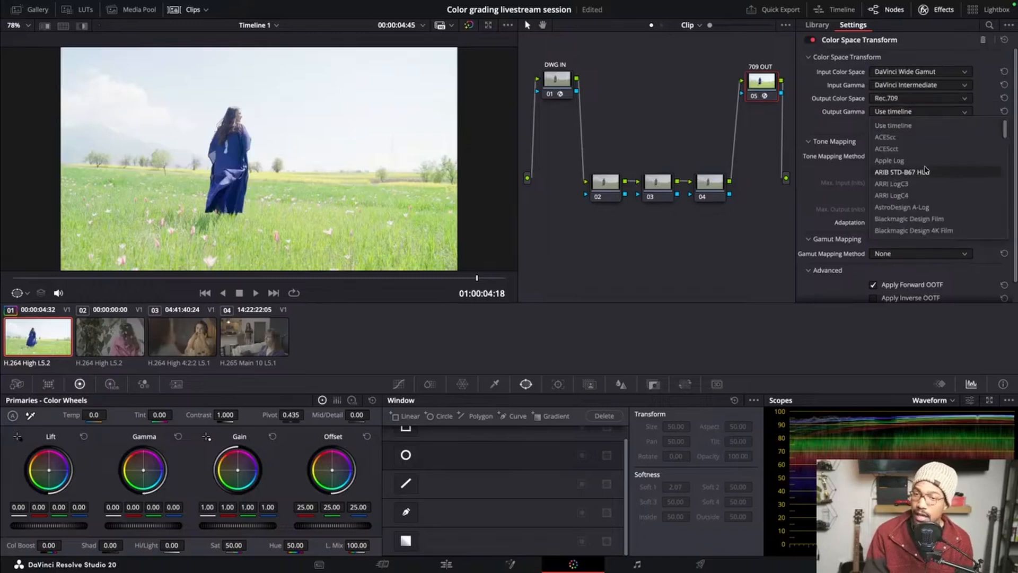
{"action": "scroll", "coordinate": [938, 202], "scroll_direction": "down", "scroll_amount": 4}
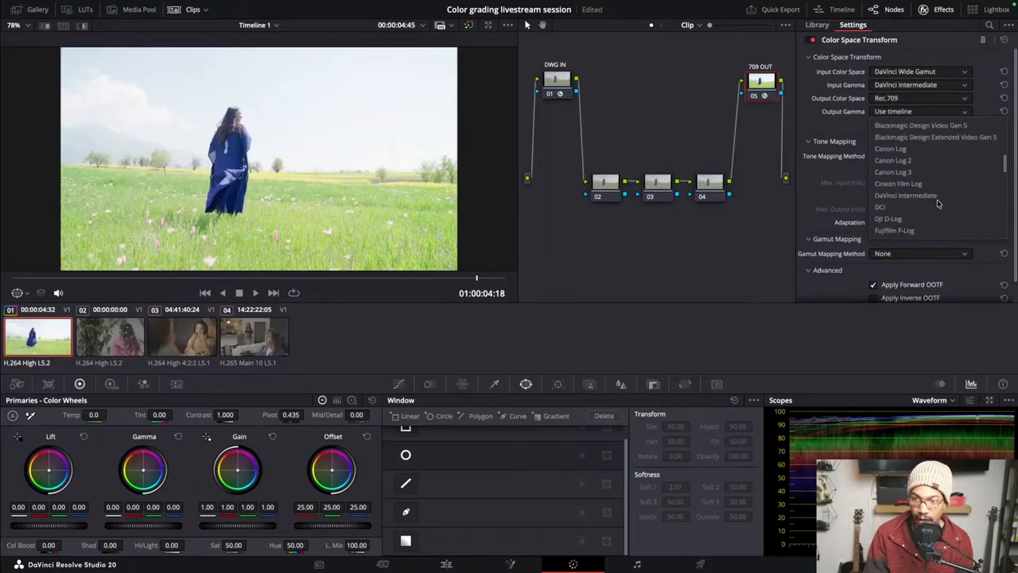
{"action": "scroll", "coordinate": [934, 196], "scroll_direction": "down", "scroll_amount": 2}
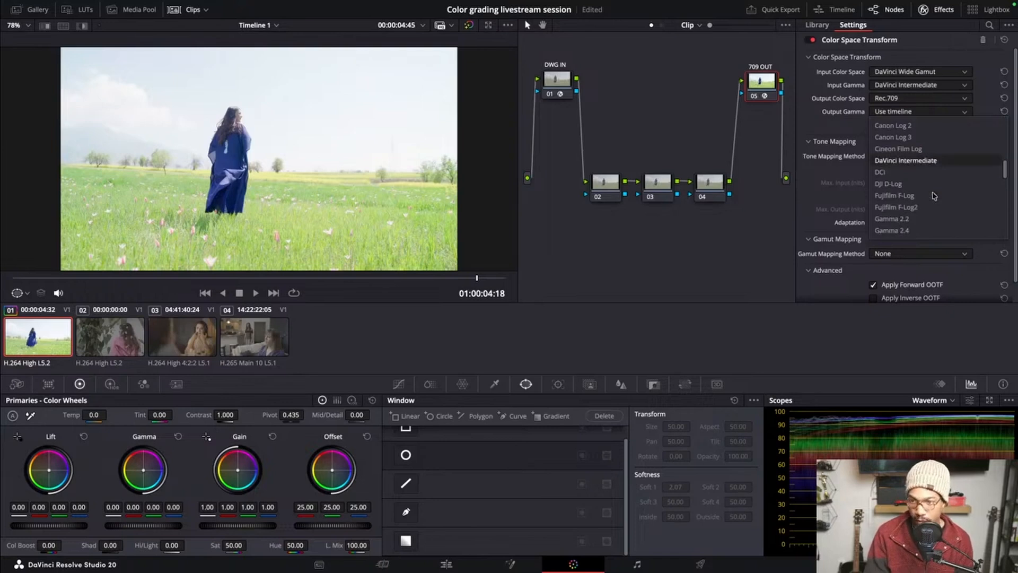
{"action": "left_click", "coordinate": [917, 219]}
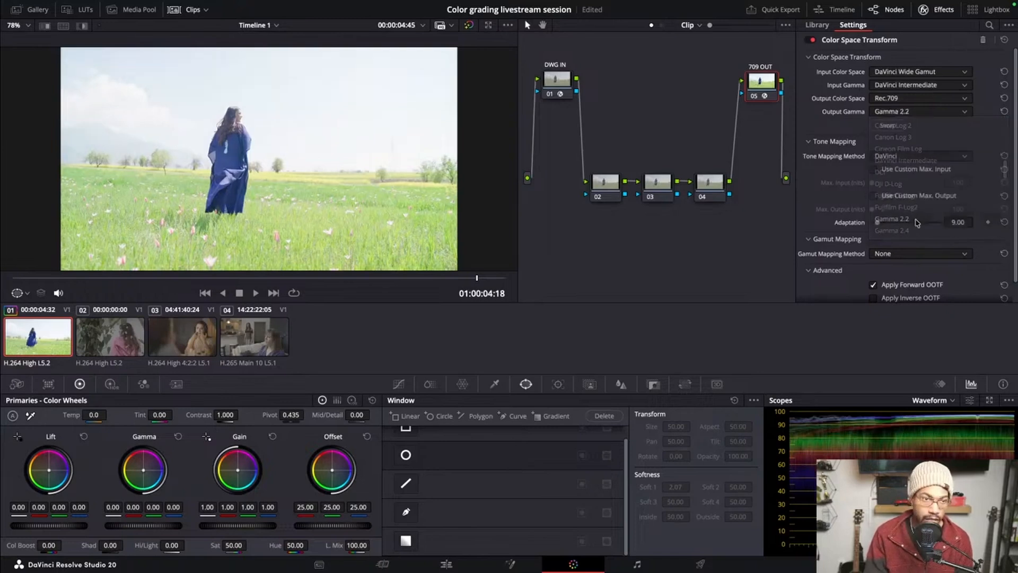
Try Gamma 2.4 as the 709 OUT node's output gamma and switch it back to Gamma 2.2
{"action": "left_click", "coordinate": [934, 112]}
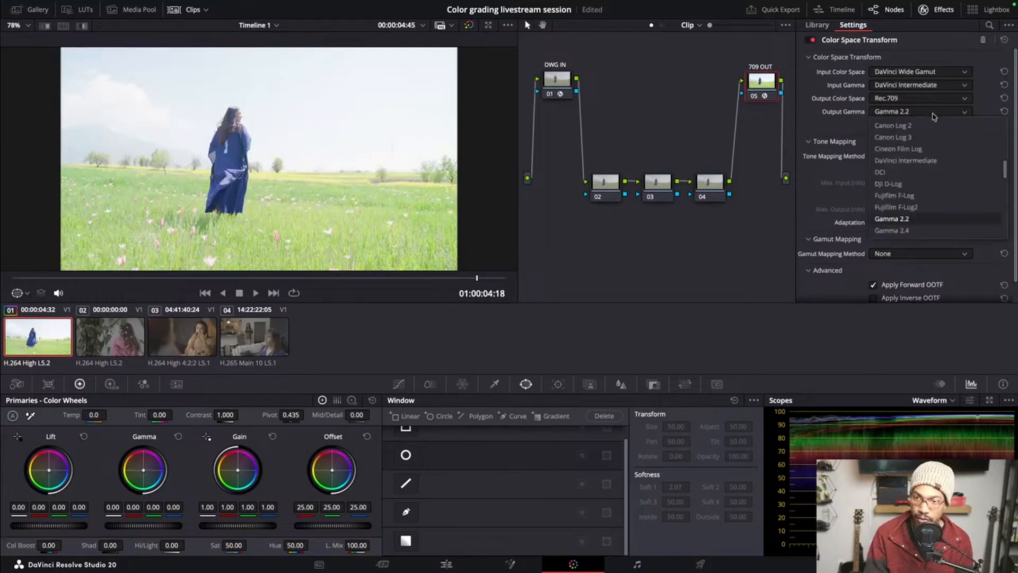
{"action": "left_click", "coordinate": [916, 231]}
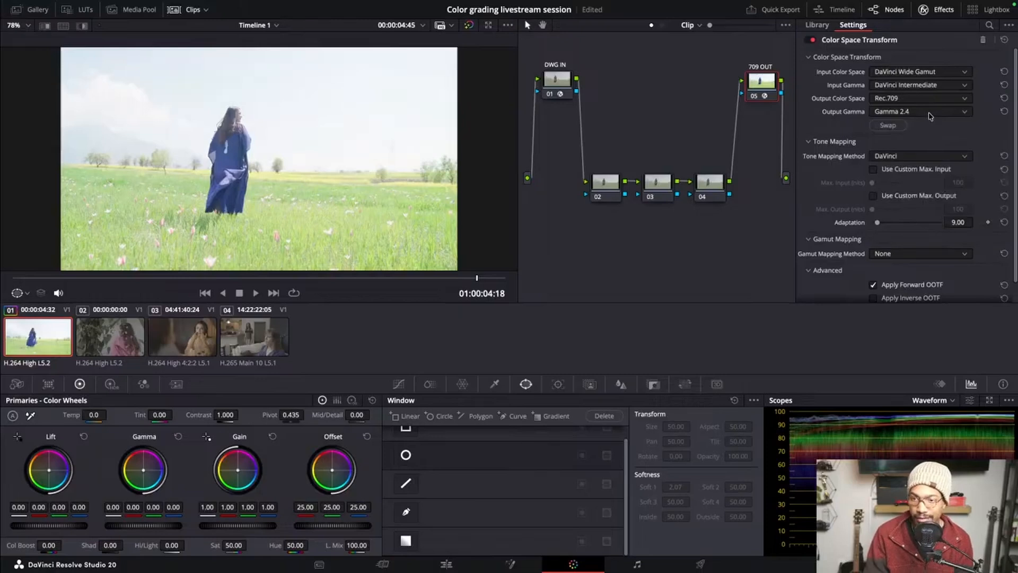
{"action": "left_click", "coordinate": [930, 112]}
{"action": "left_click", "coordinate": [914, 219]}
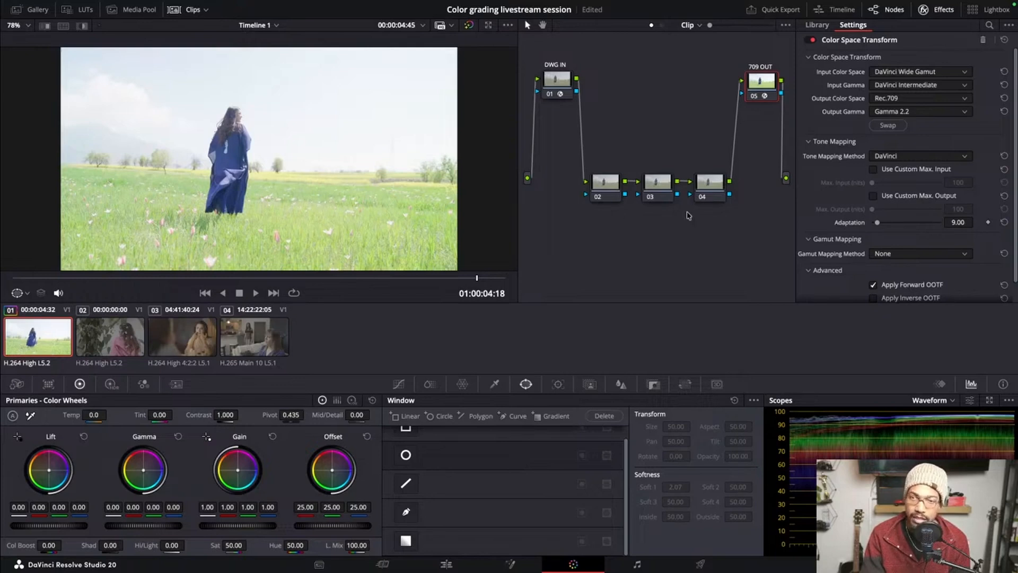
Spread nodes 02, 03 and 04 farther apart between DWG IN and 709 OUT and select node 03
{"action": "left_click_drag", "start_coordinate": [606, 190], "coordinate": [590, 203]}
{"action": "left_click_drag", "start_coordinate": [669, 193], "coordinate": [724, 208]}
{"action": "left_click", "coordinate": [669, 201]}
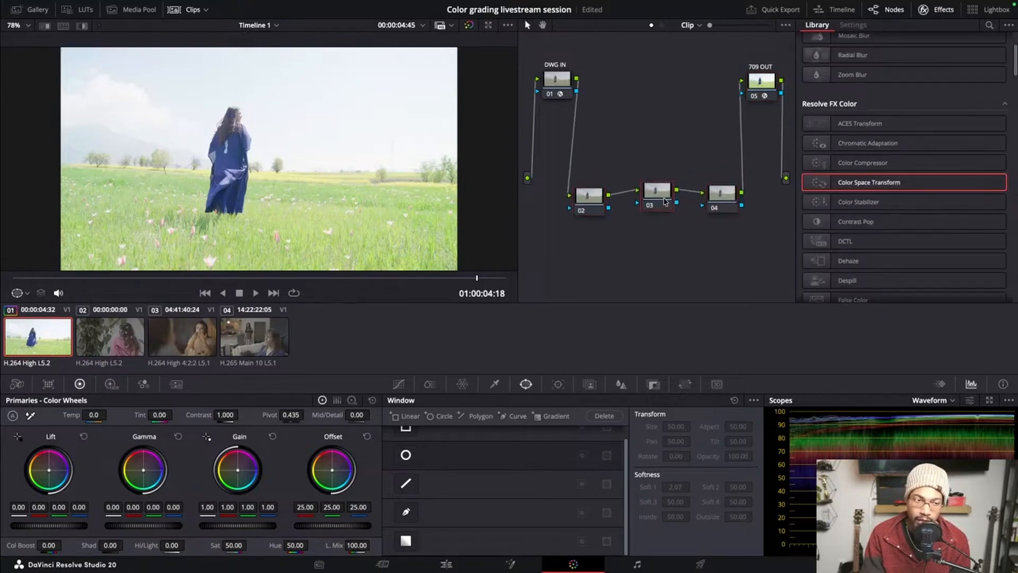